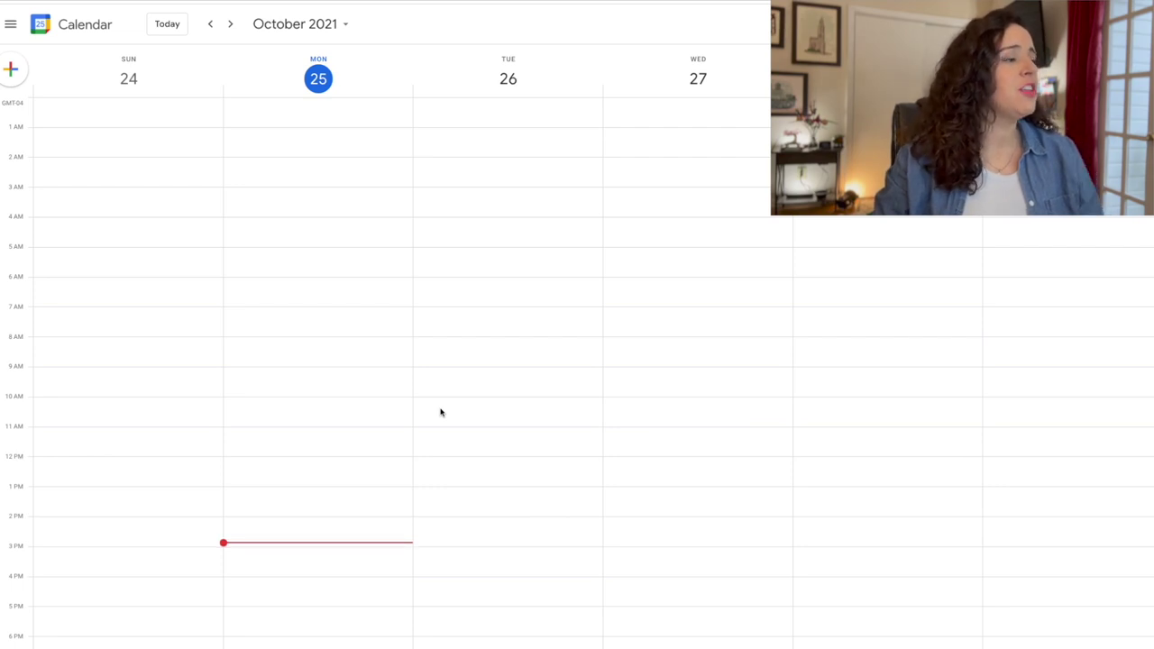
Create a 7:00am 'Waking Up☕' event on Monday 1 November that repeats every weekday (Monday to Friday)
scroll(440, 412, "down", 5)
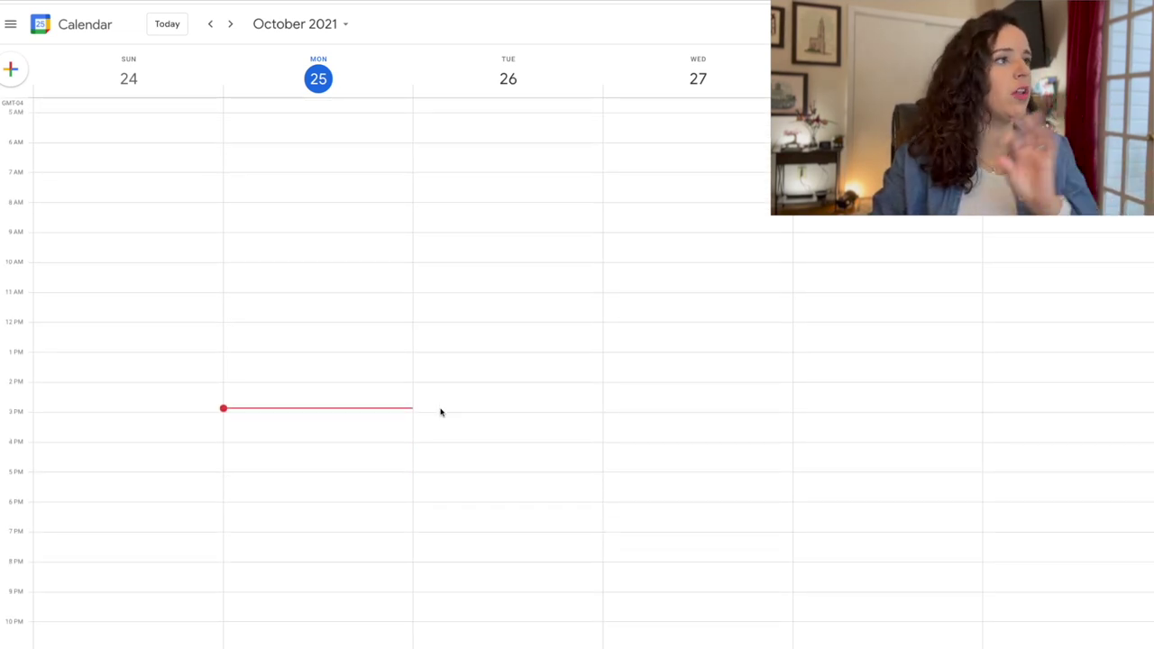
scroll(440, 412, "up", 1)
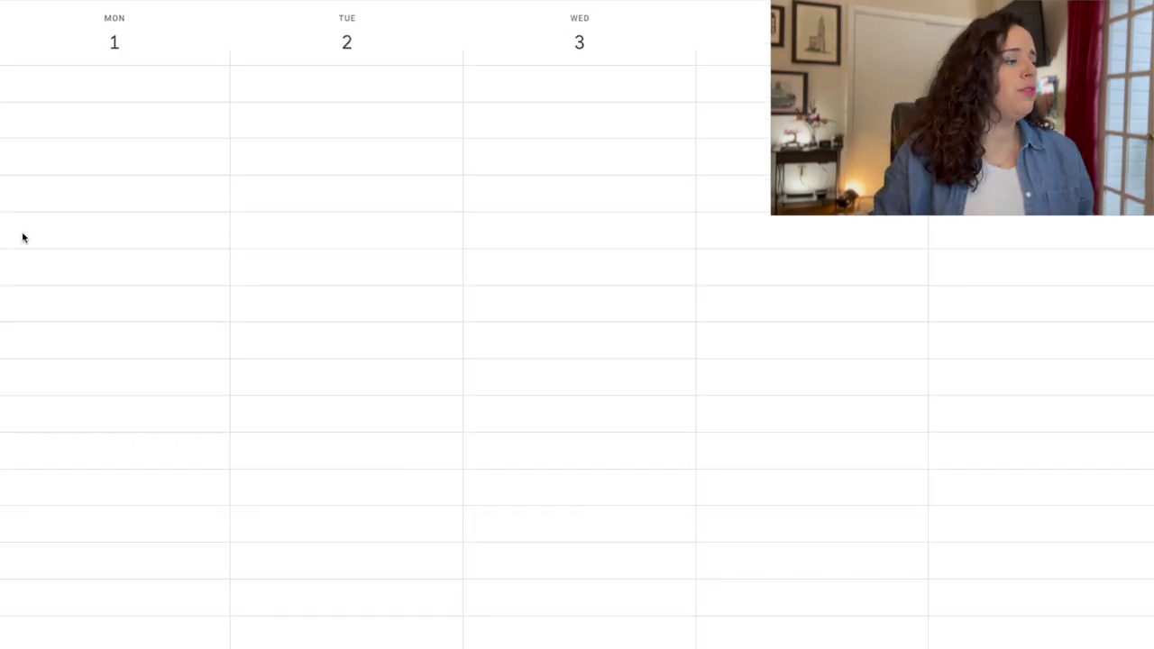
scroll(23, 237, "down", 2)
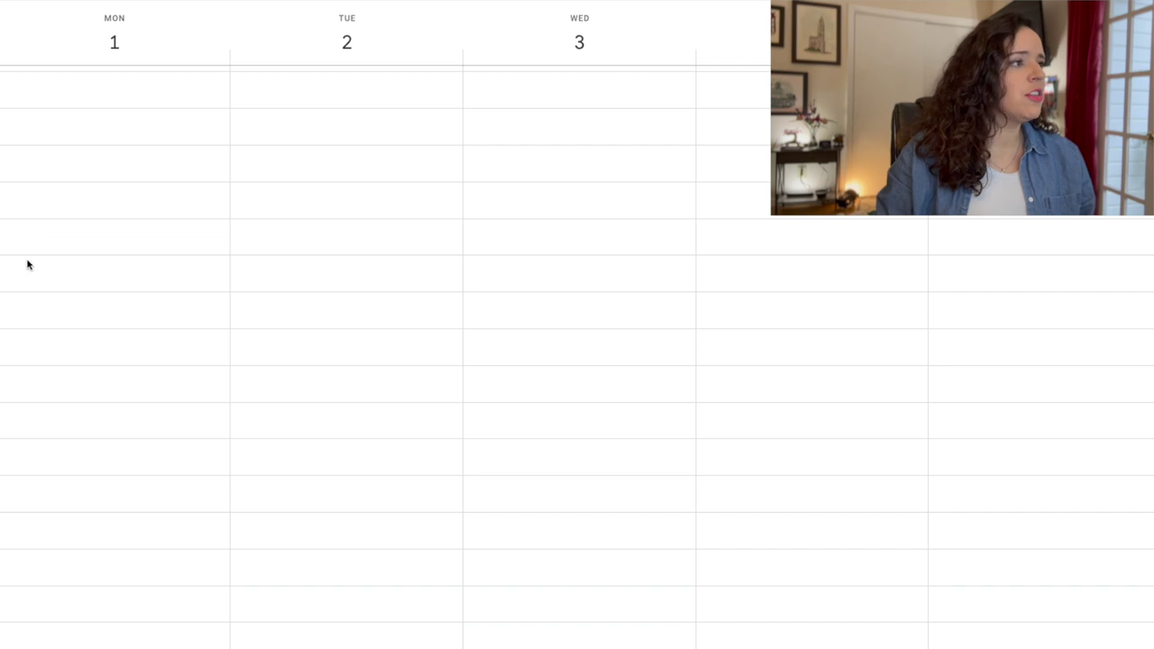
left_click(24, 263)
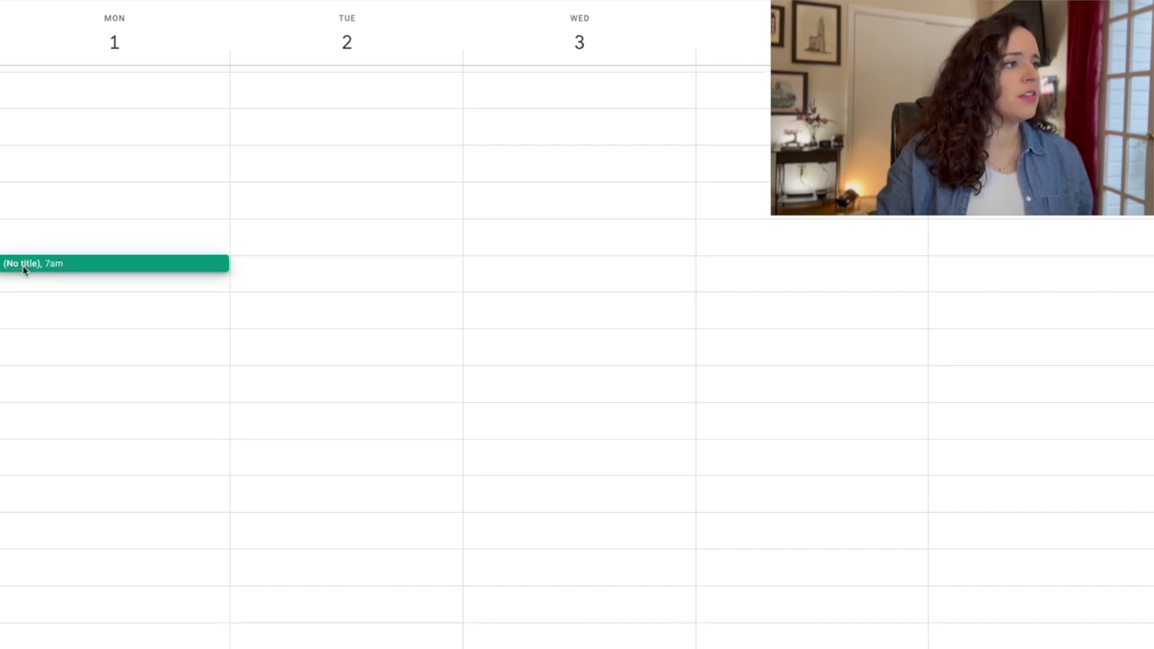
left_click(24, 269)
type("Waking Up☕")
left_click(354, 312)
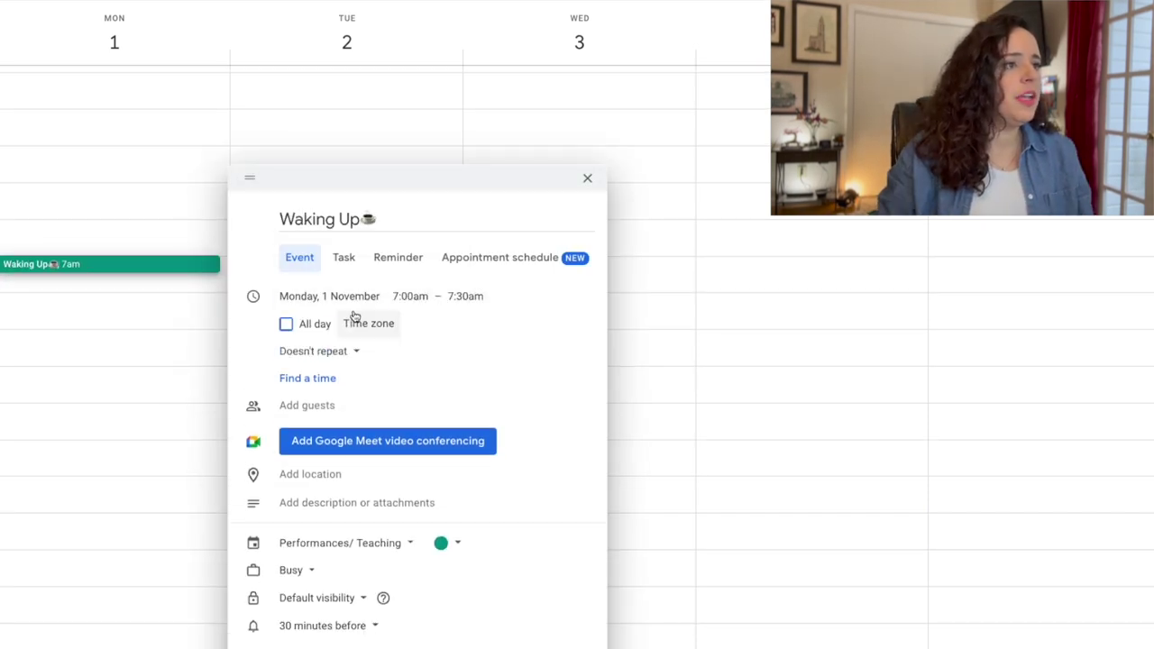
left_click(330, 357)
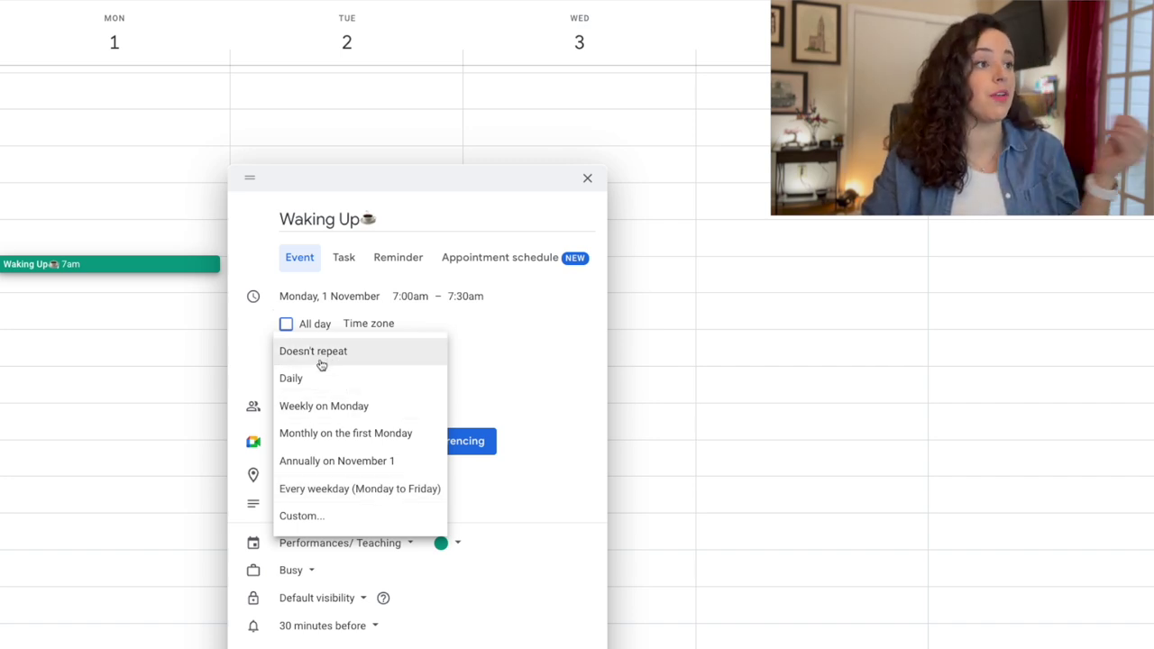
left_click(363, 488)
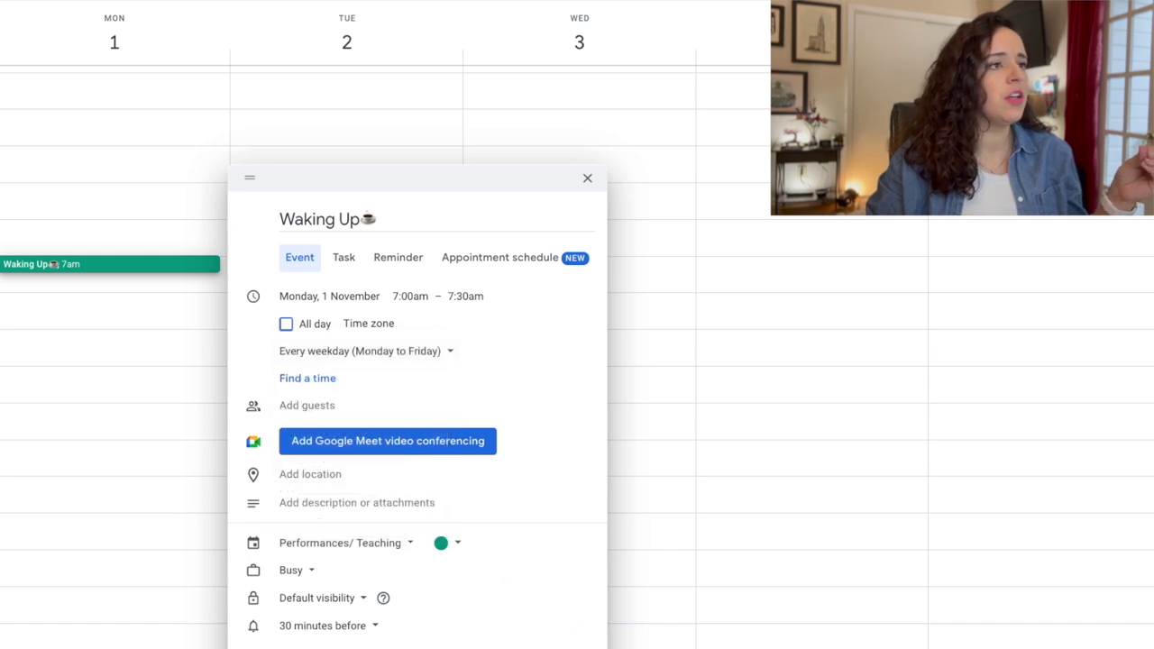
left_click(365, 219)
key("Return")
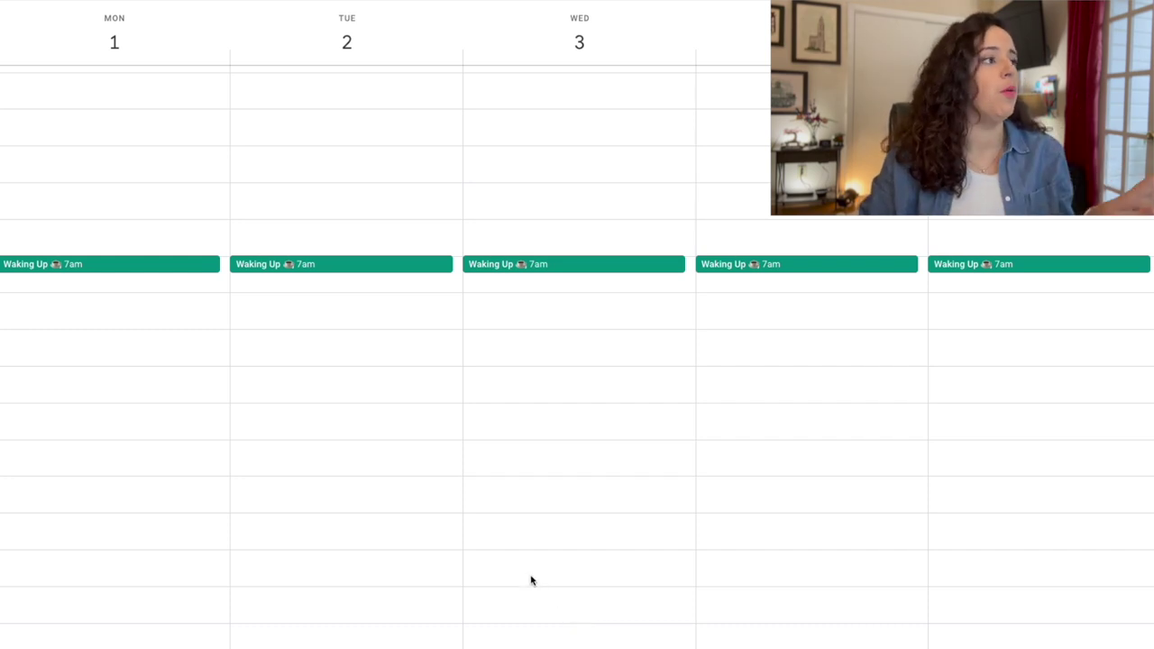
Create a red VIPKID event from 7:30 to 8:30am on Monday that repeats every weekday
left_click(135, 284)
type("VIPKID")
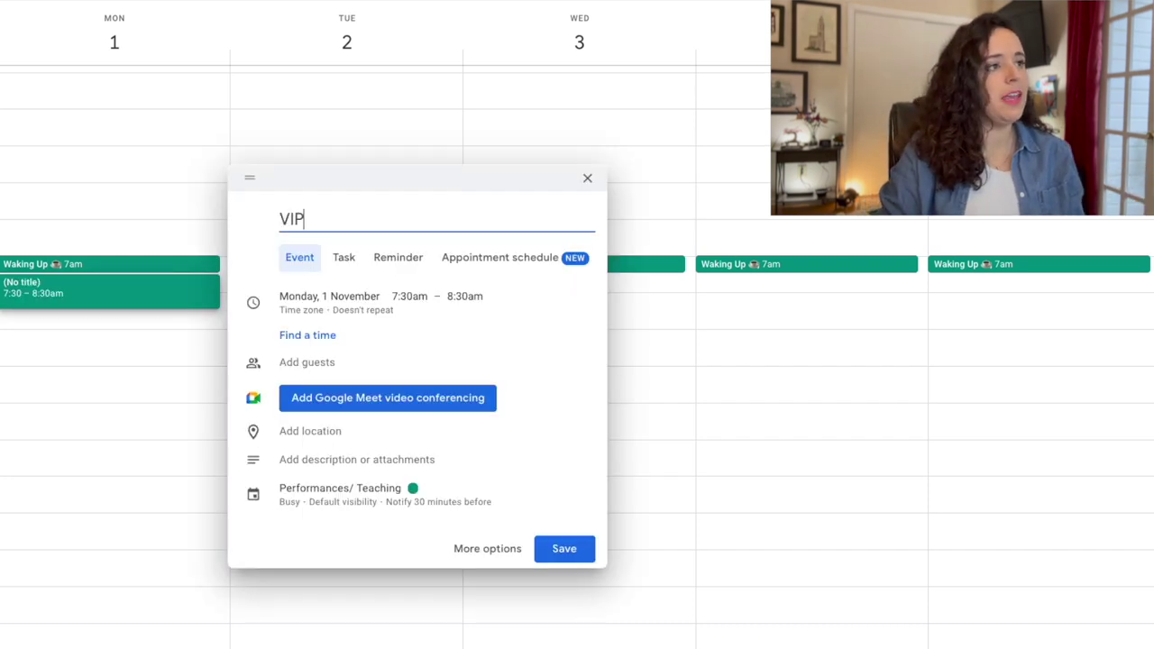
left_click(486, 548)
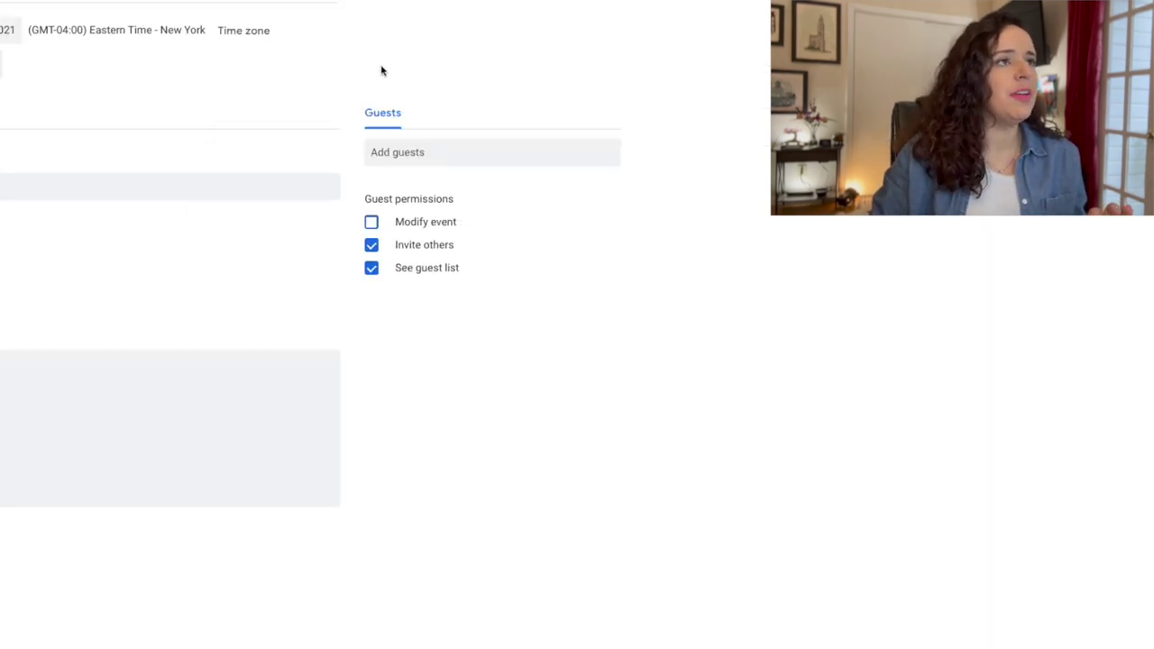
Delete only Wednesday's VIPKID occurrence, then start a new Monday 8:30am event
right_click(538, 294)
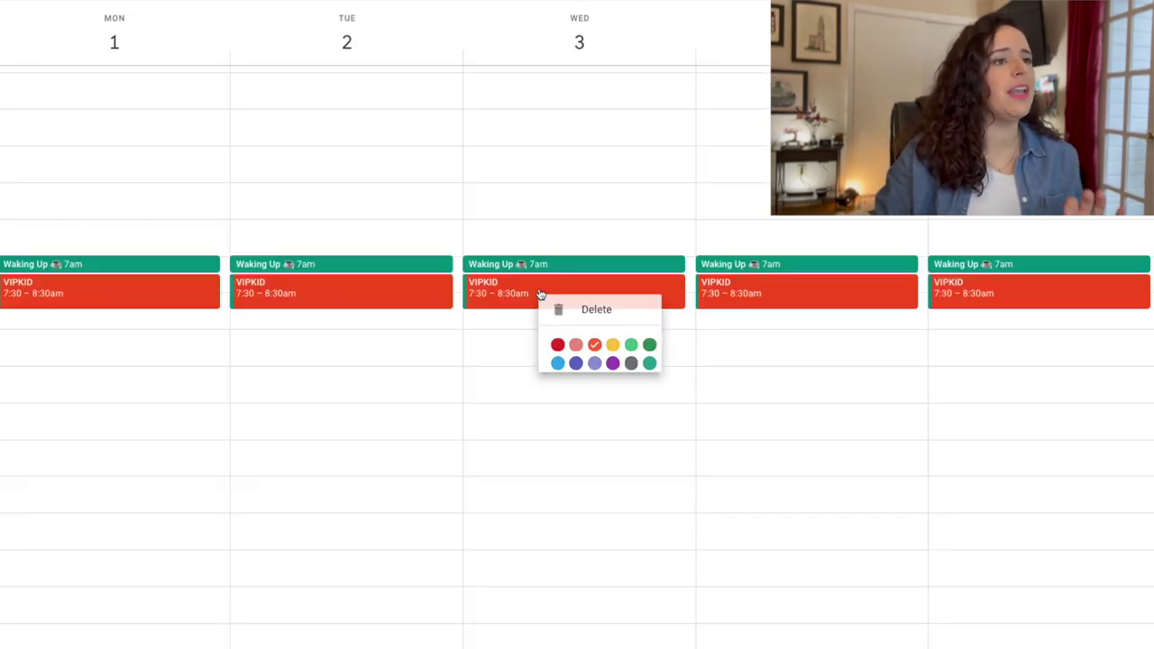
left_click(579, 312)
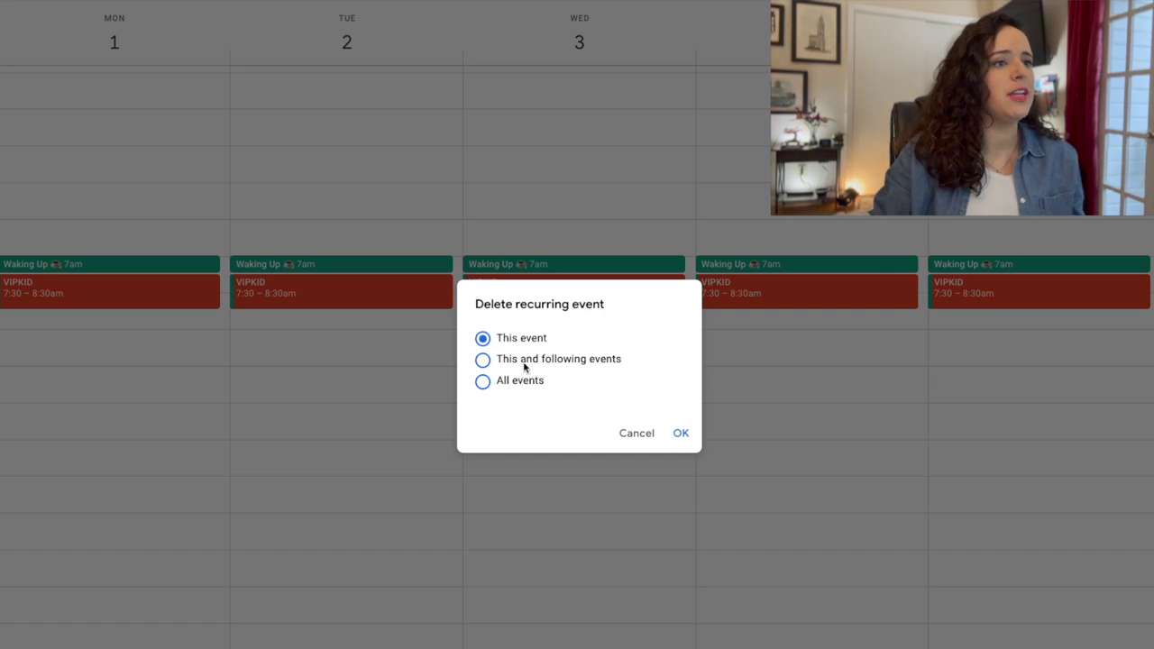
left_click(682, 434)
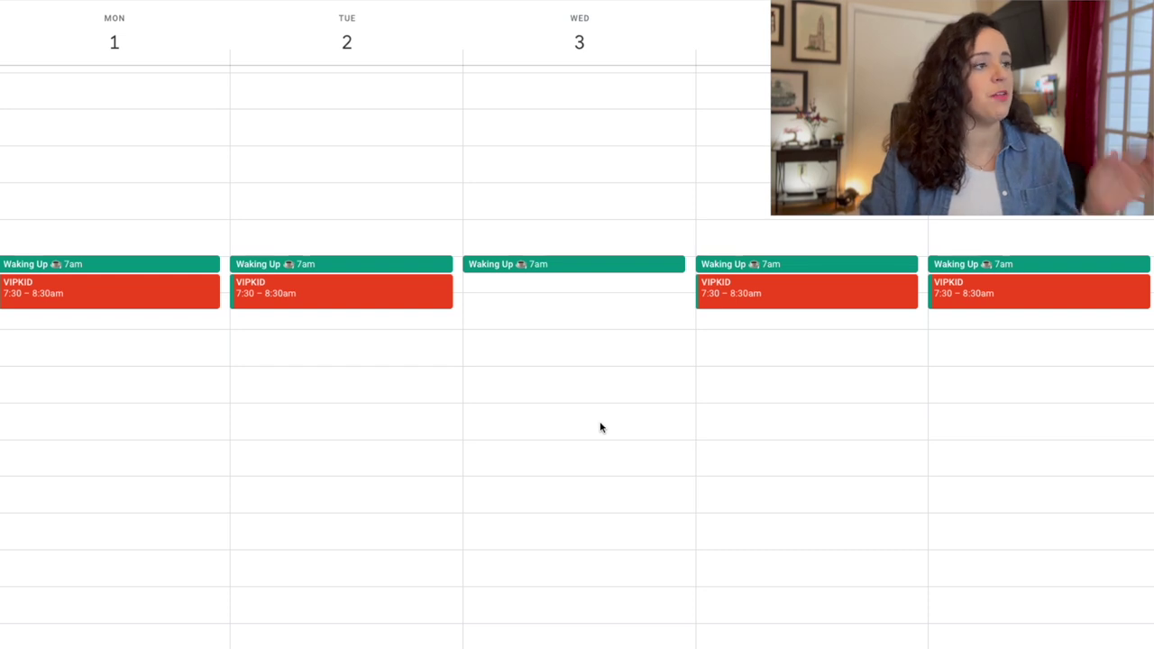
left_click(60, 319)
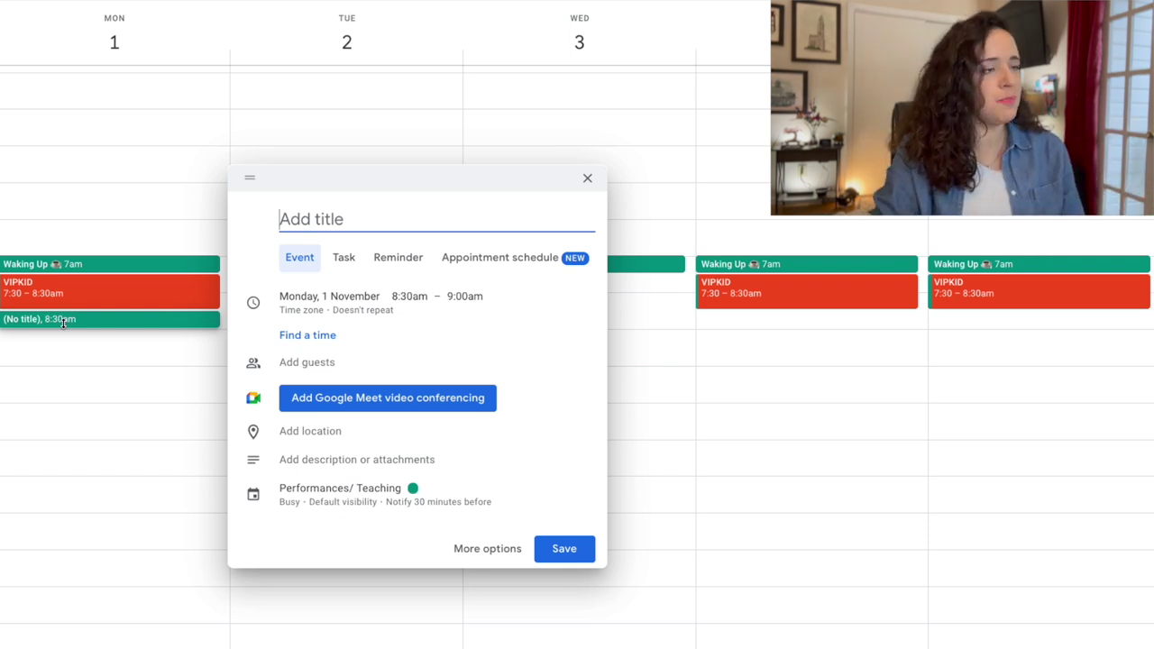
Title the Monday 8:30am event Downtime, repeat it every weekday and colour it Graphite
type("Downtown")
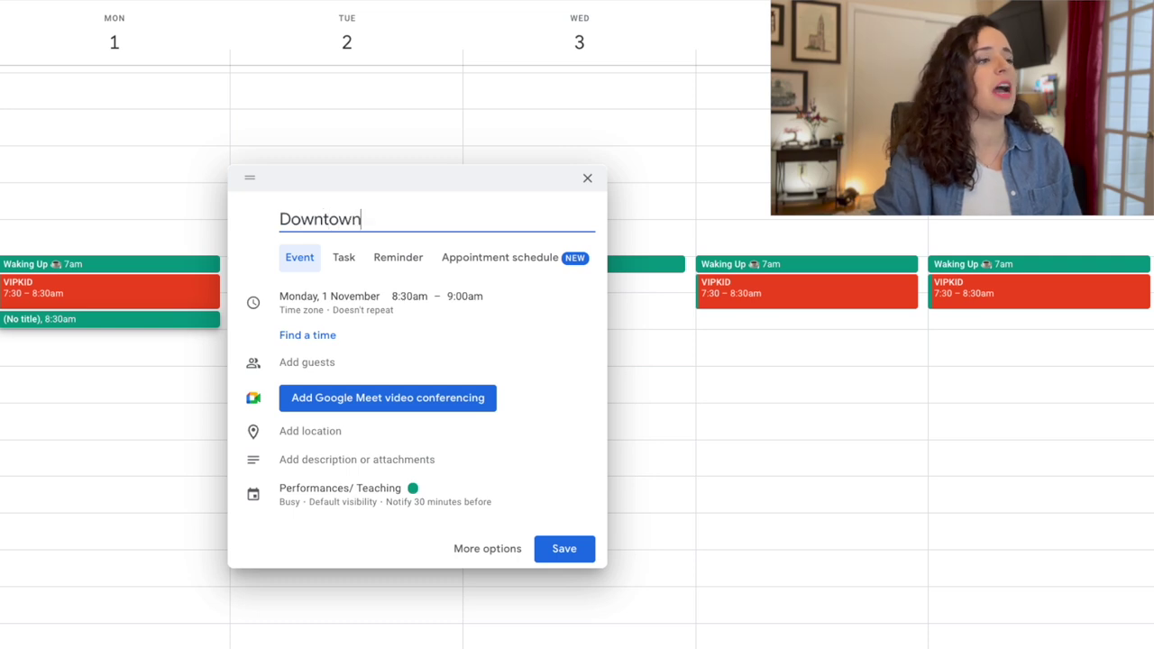
key("BackSpace")
key("BackSpace")
key("BackSpace")
type("ime")
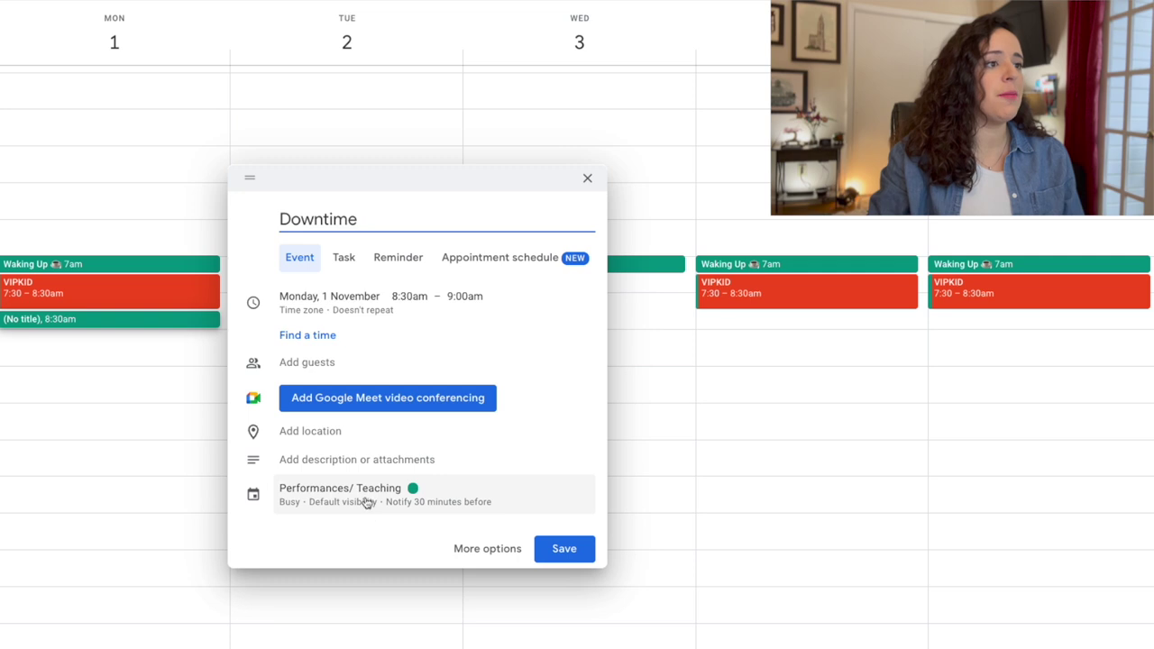
left_click(312, 307)
left_click(326, 352)
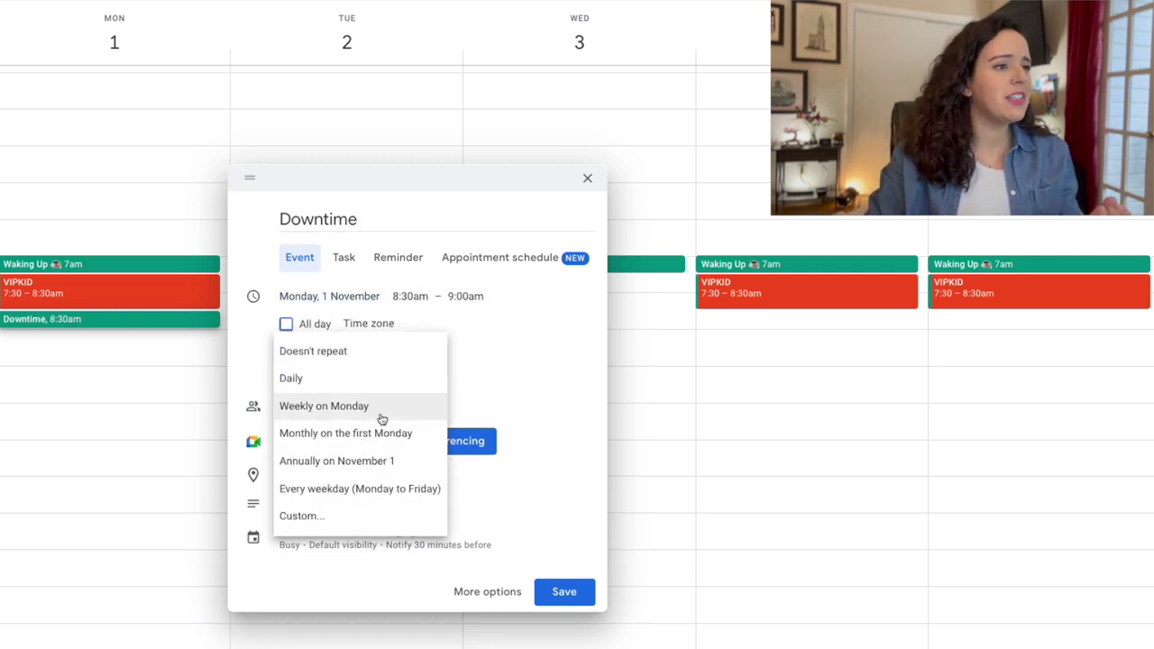
left_click(386, 490)
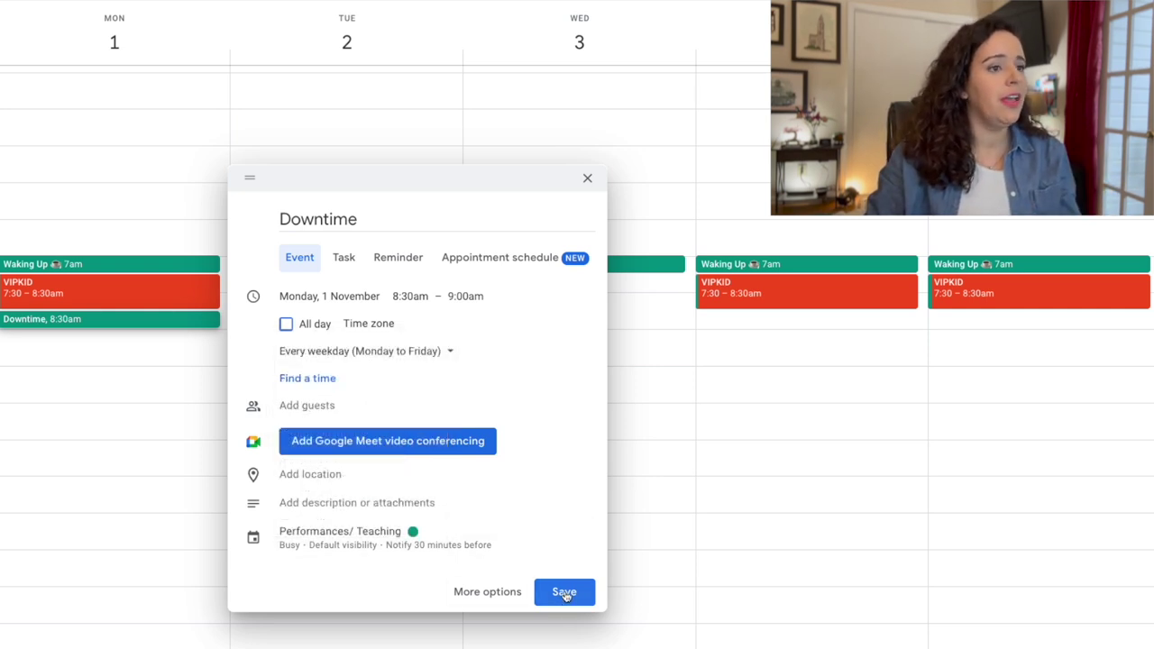
left_click(419, 534)
left_click(441, 542)
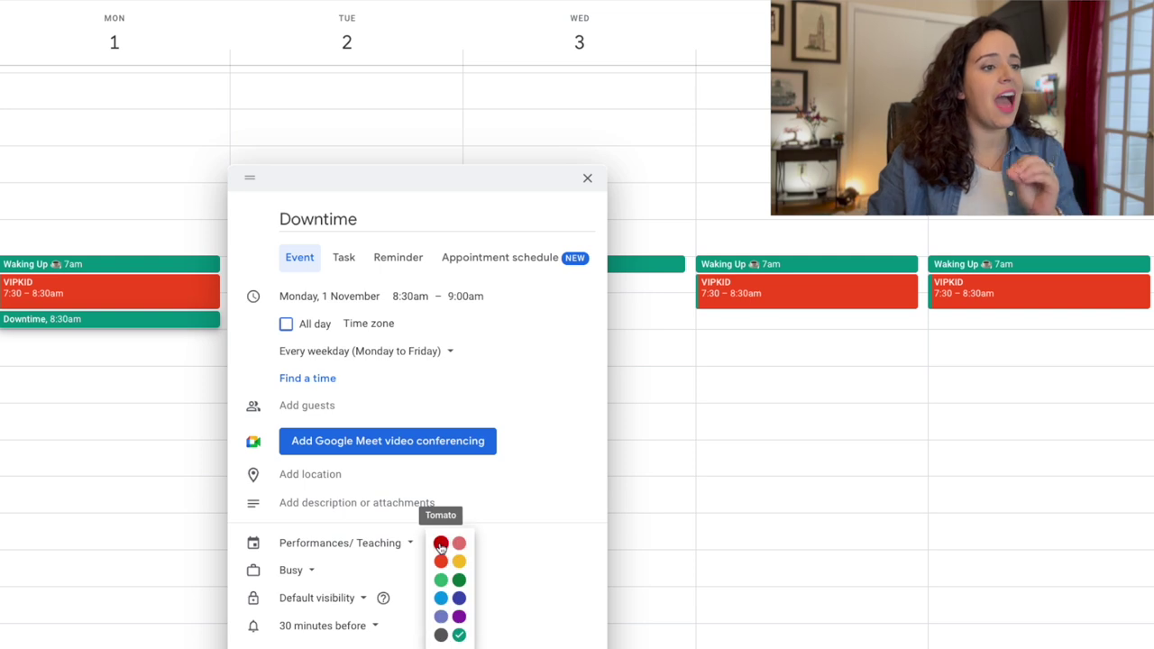
left_click(440, 634)
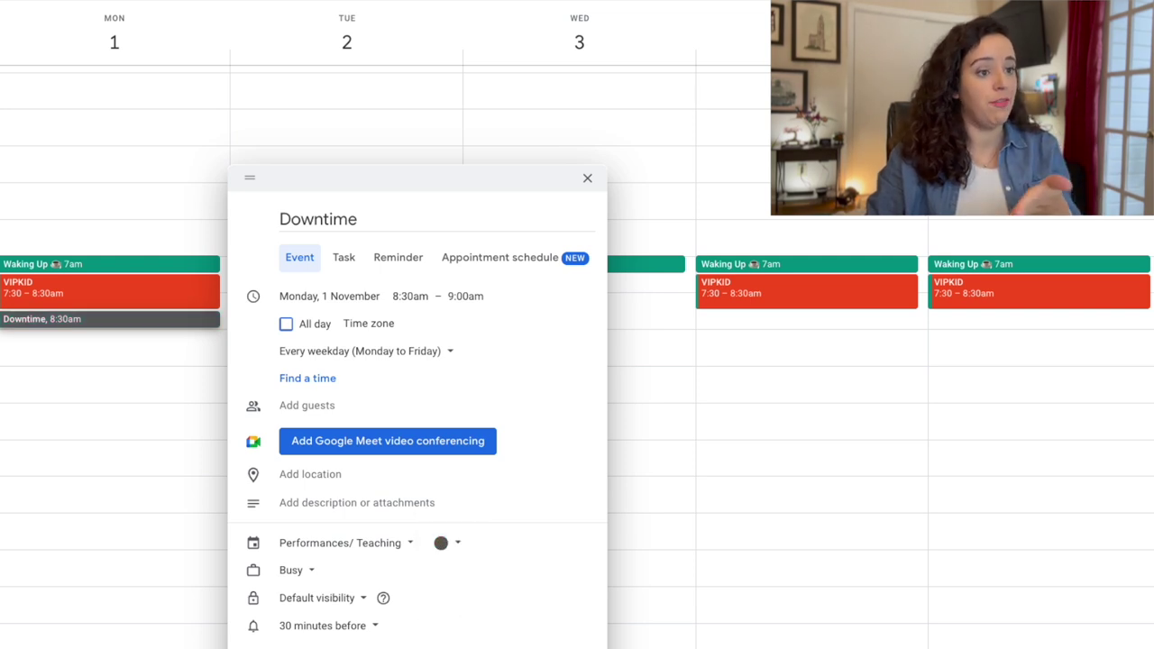
key("Return")
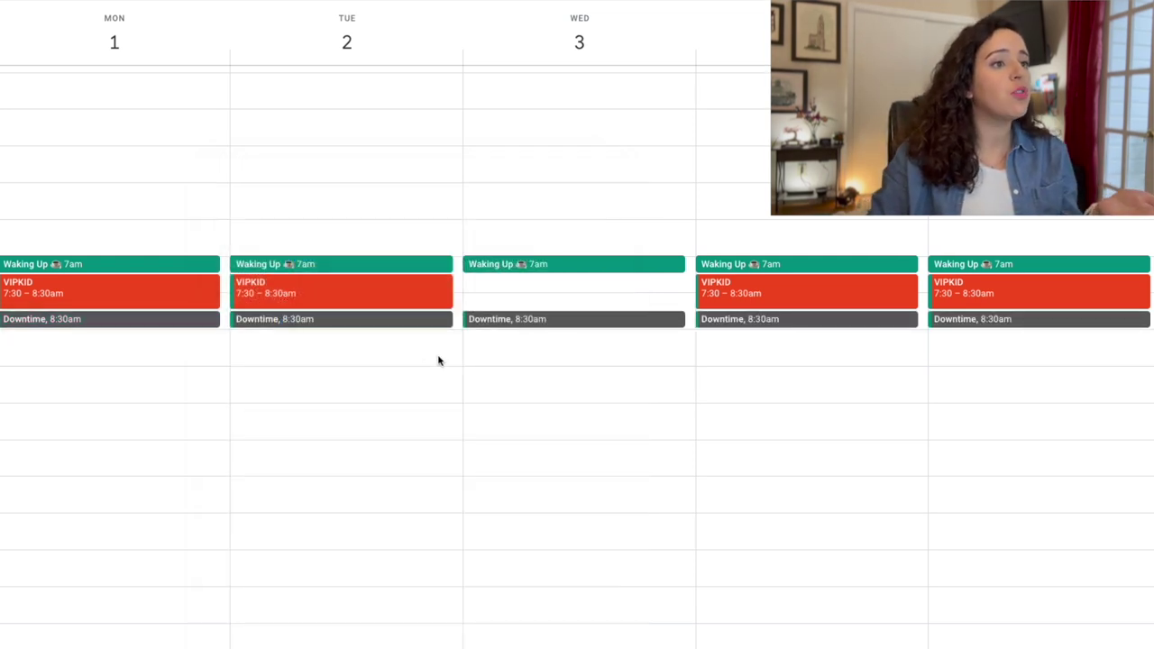
Delete only Wednesday's Downtime occurrence
right_click(490, 322)
left_click(500, 337)
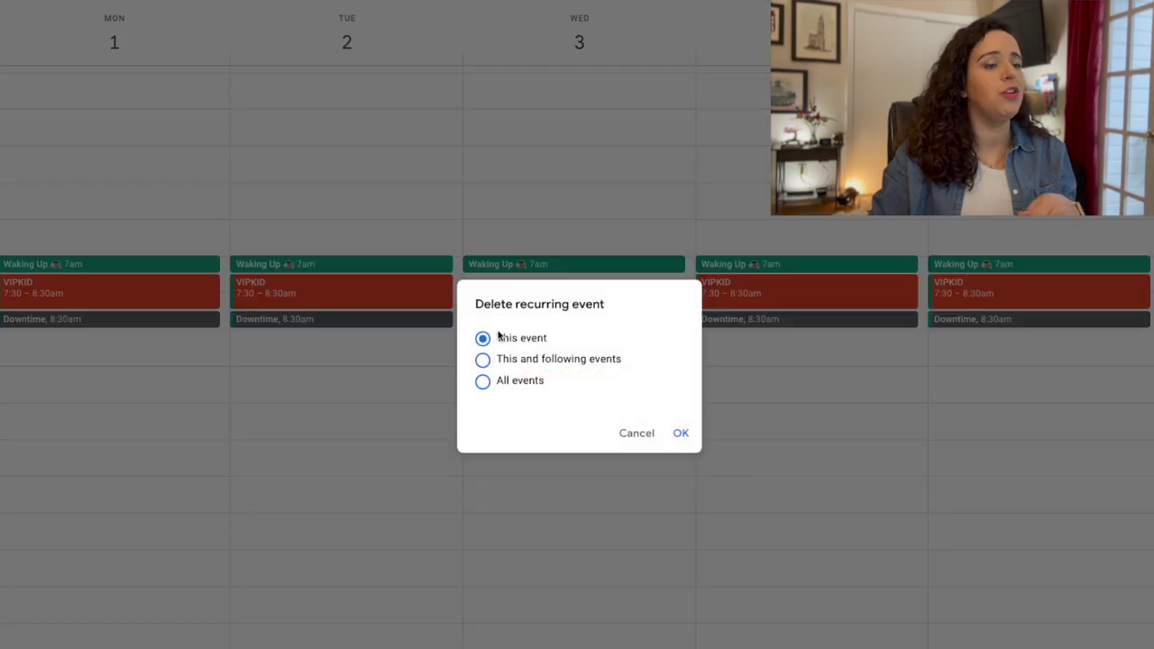
left_click(678, 432)
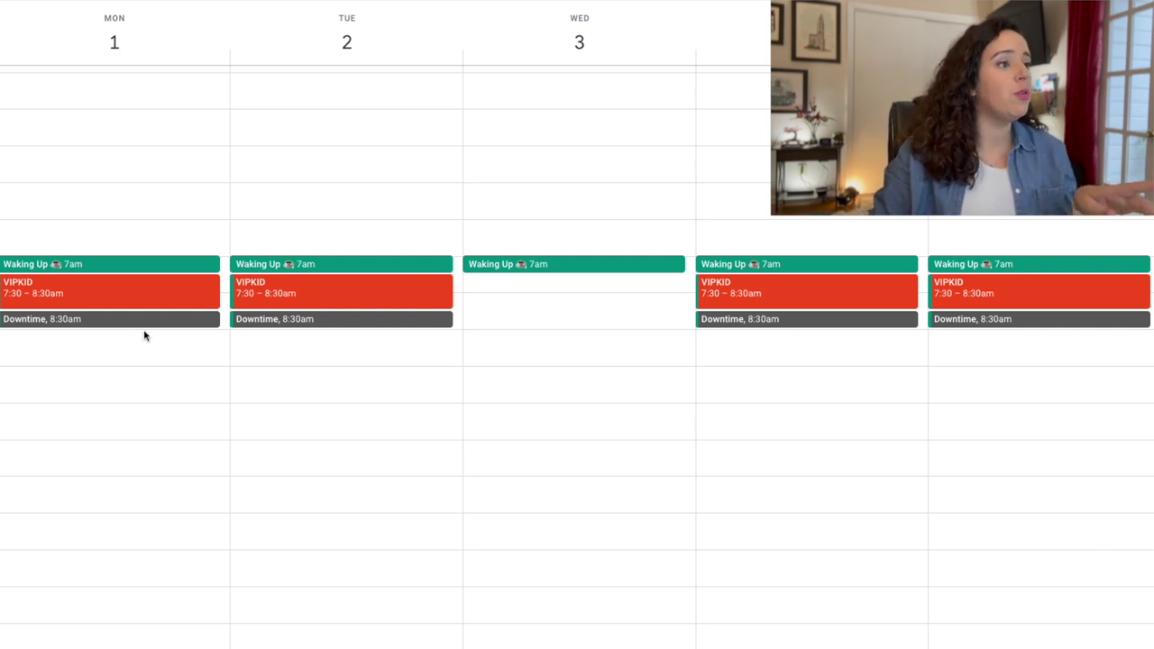
Create a 9–11am OutSchool event on Monday
left_click_drag(144, 335, 140, 399)
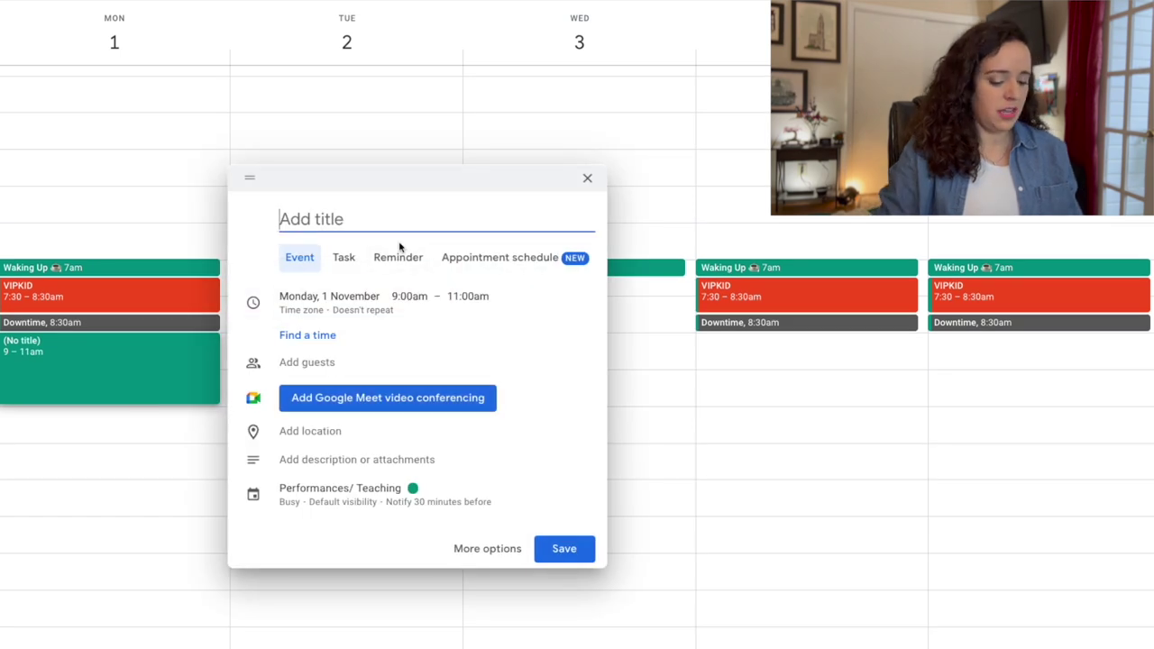
type("OutSchool")
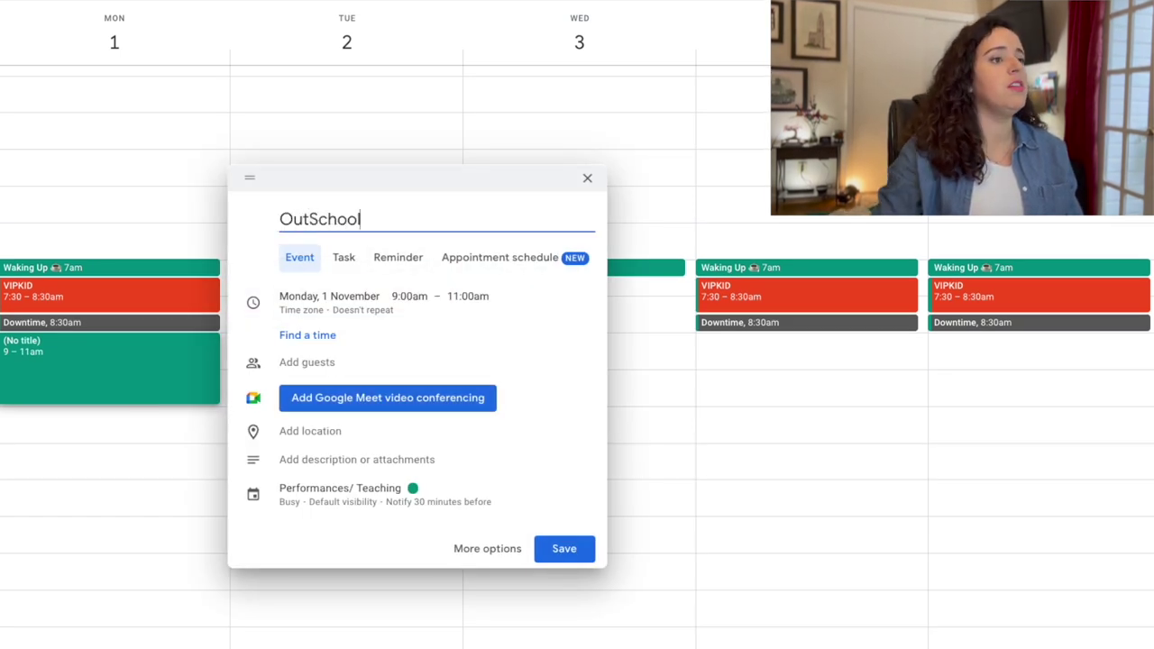
left_click(565, 548)
Colour OutSchool dark blue and draw new events at Tuesday 9am and Wednesday 9:30am
right_click(145, 335)
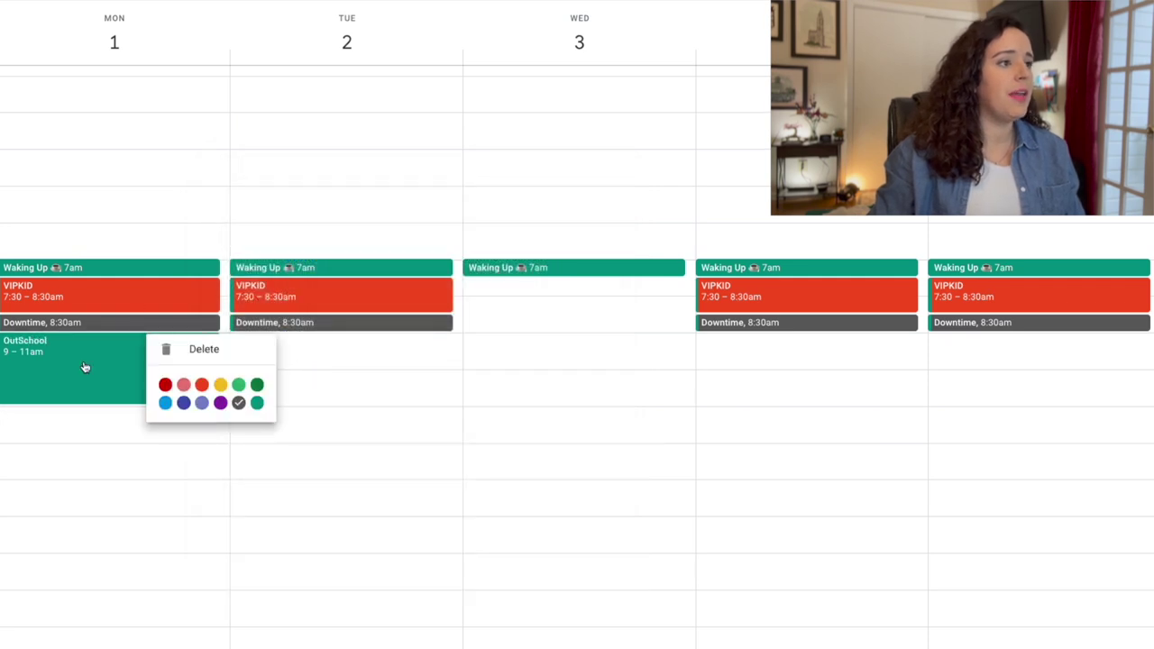
right_click(85, 367)
left_click(121, 436)
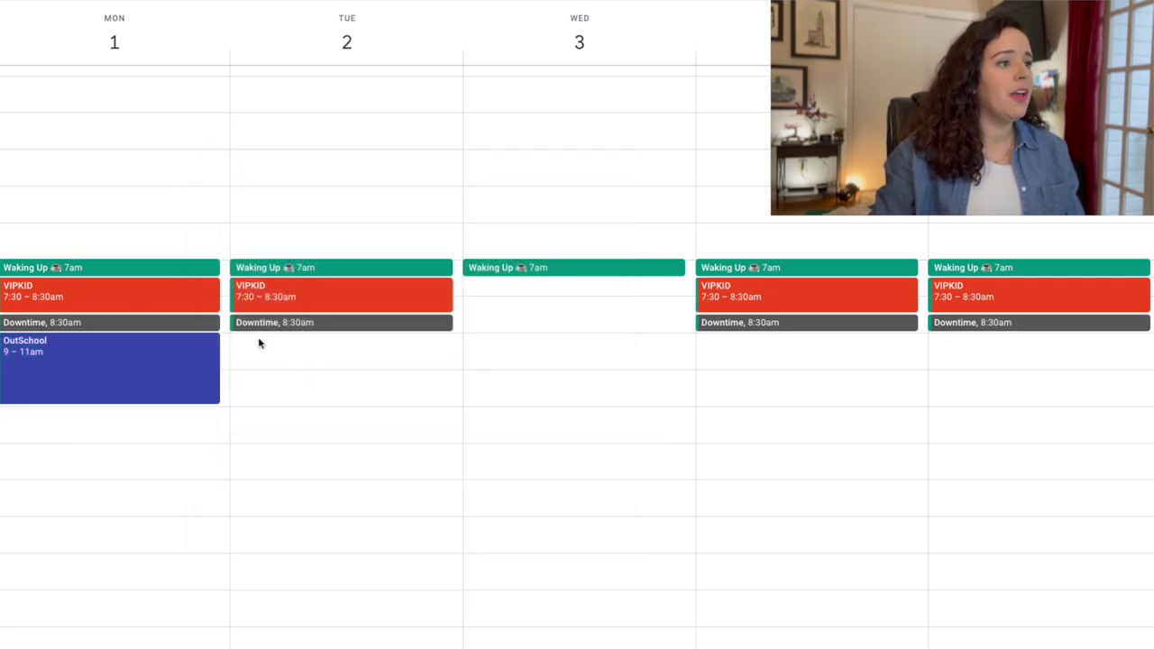
left_click_drag(258, 343, 265, 402)
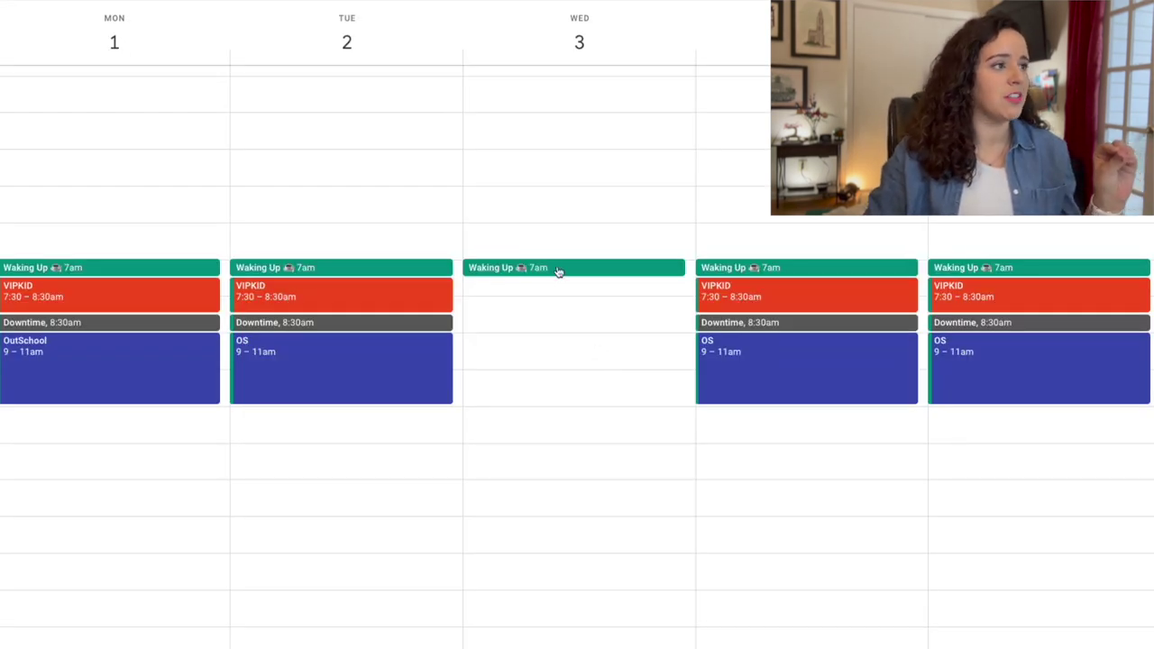
left_click_drag(556, 355, 559, 384)
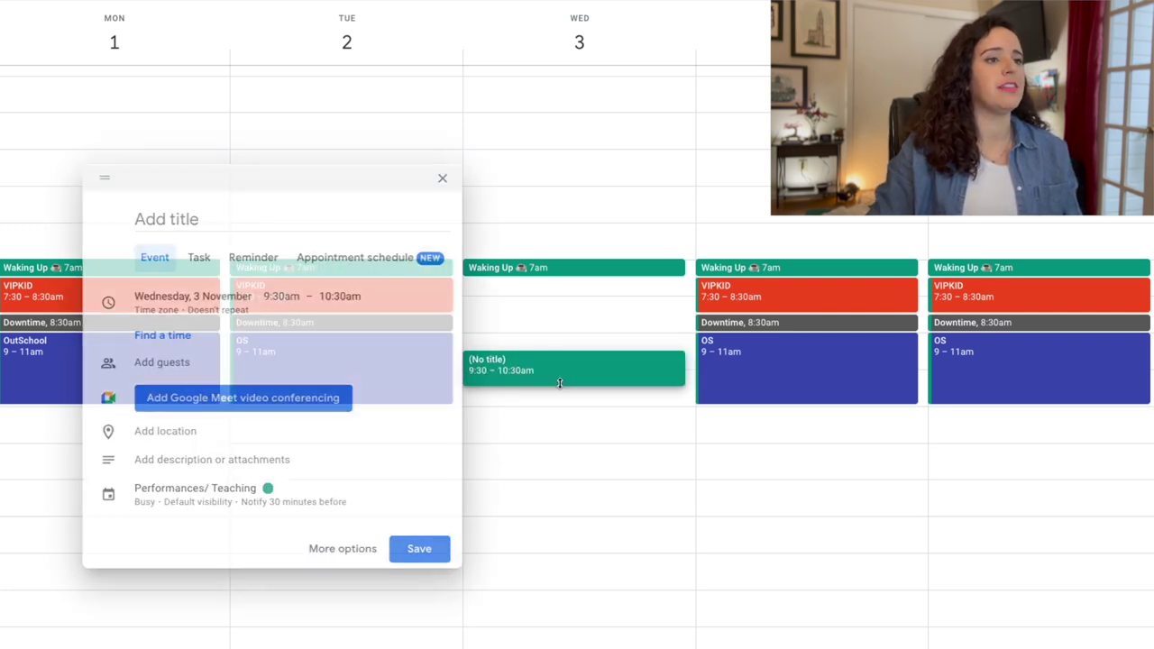
Save Wednesday's Zumba Cardio event and move only Wednesday's Waking Up to 8am
type("Zumba Car")
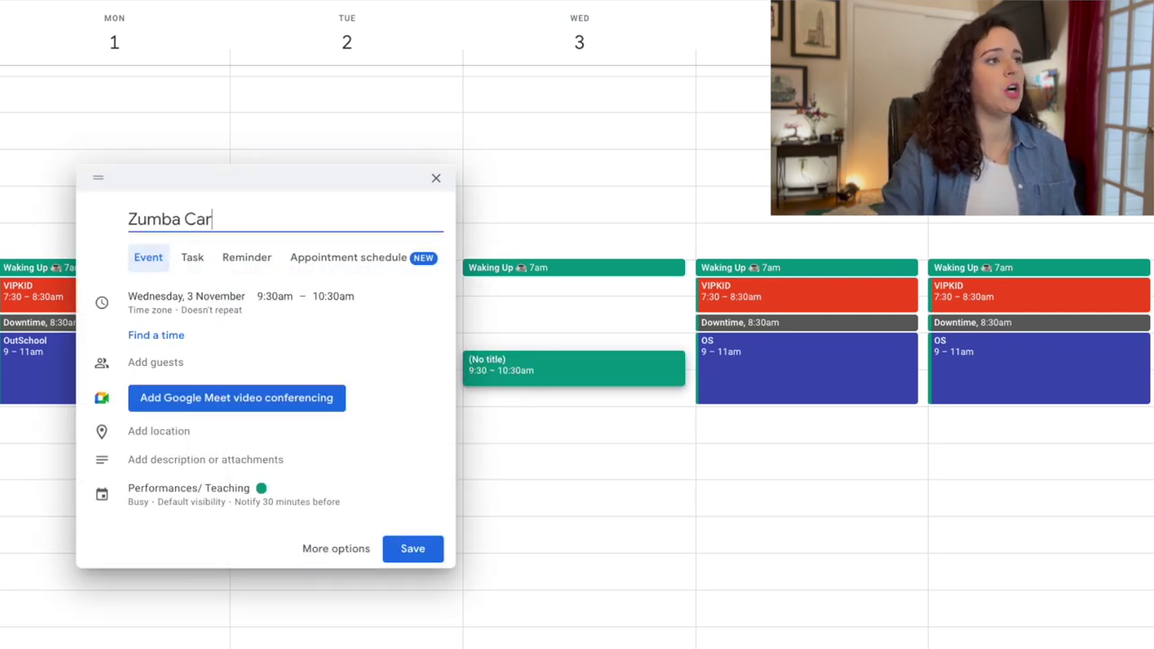
type("dio")
key("Return")
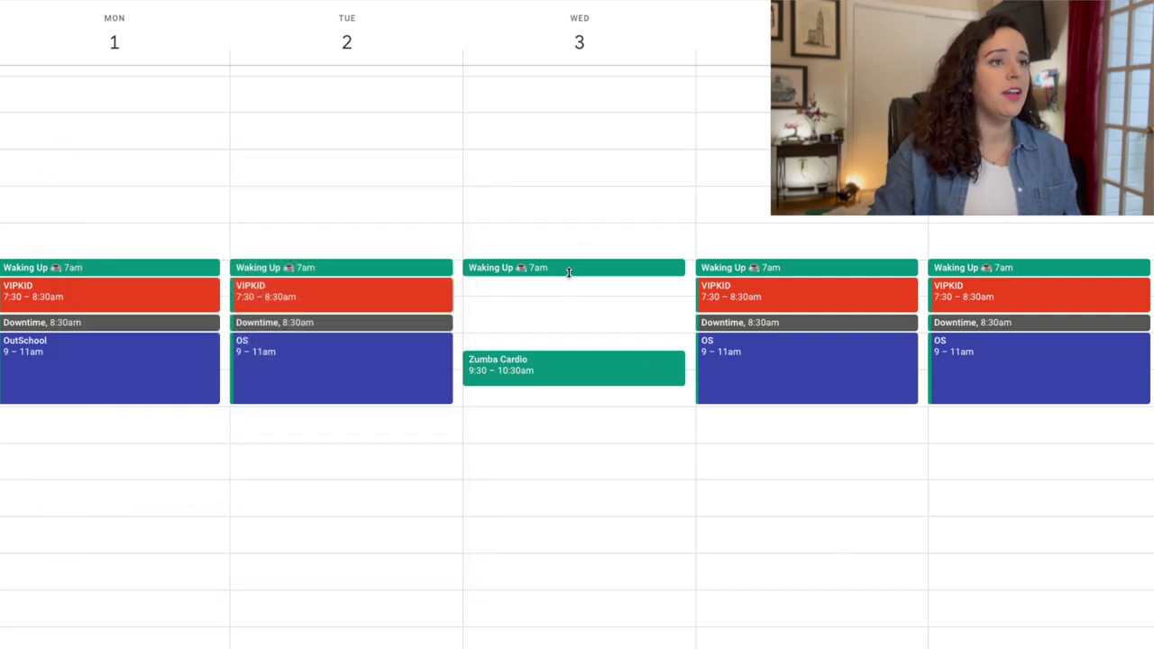
left_click(568, 270)
key("Escape")
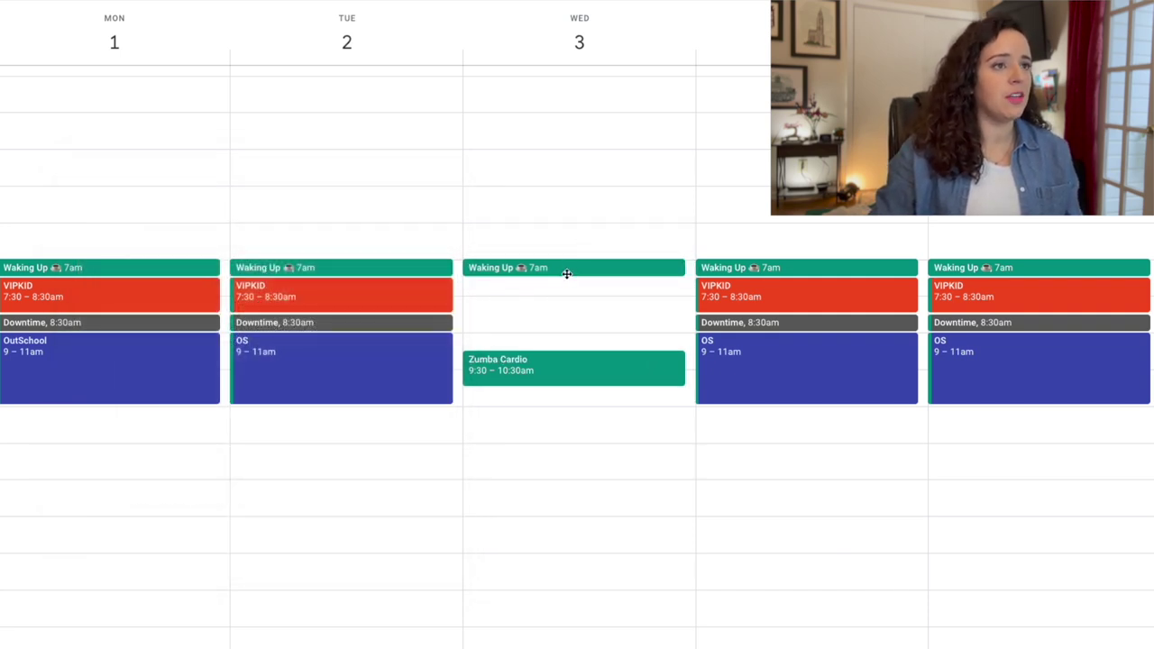
mouse_move(566, 274)
left_mouse_down()
mouse_move(560, 324)
mouse_move(559, 310)
left_mouse_up()
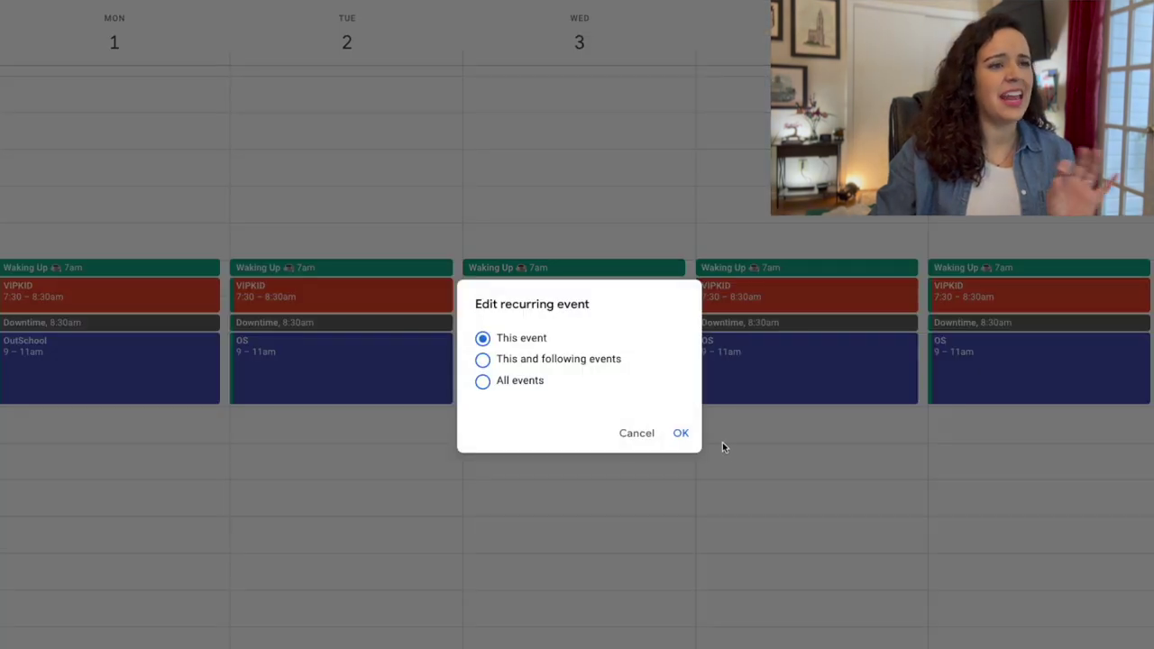
left_click(683, 434)
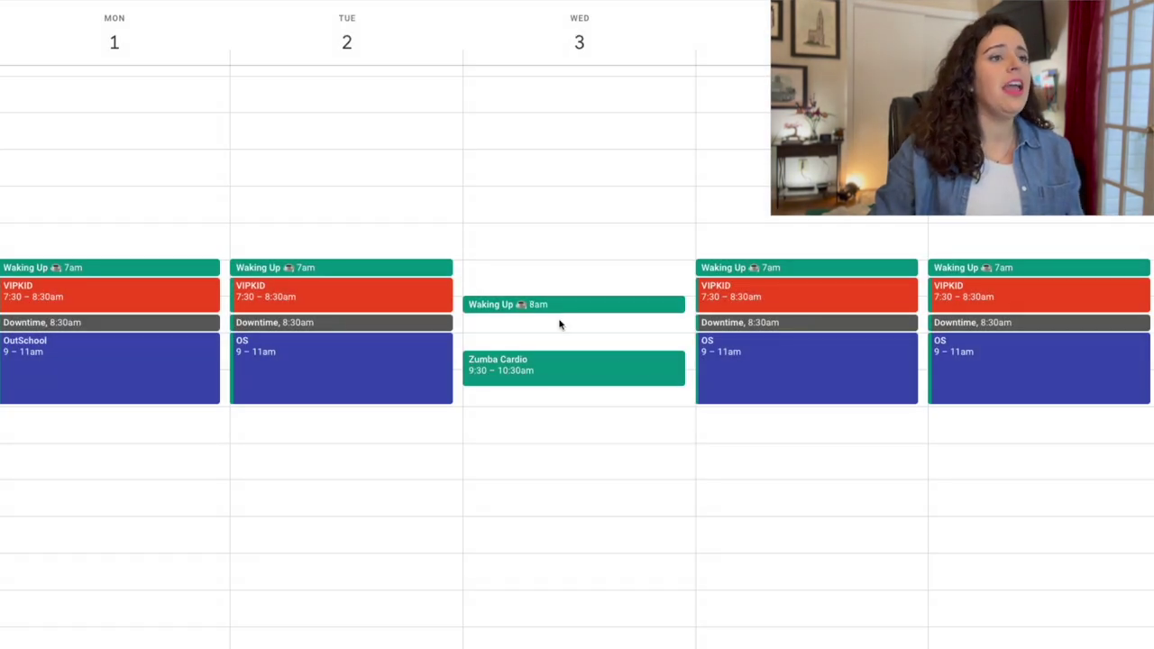
Add a Sage-green TBD Cambly event on Wednesday from 8:30 to 9:30am
left_click_drag(558, 325, 559, 345)
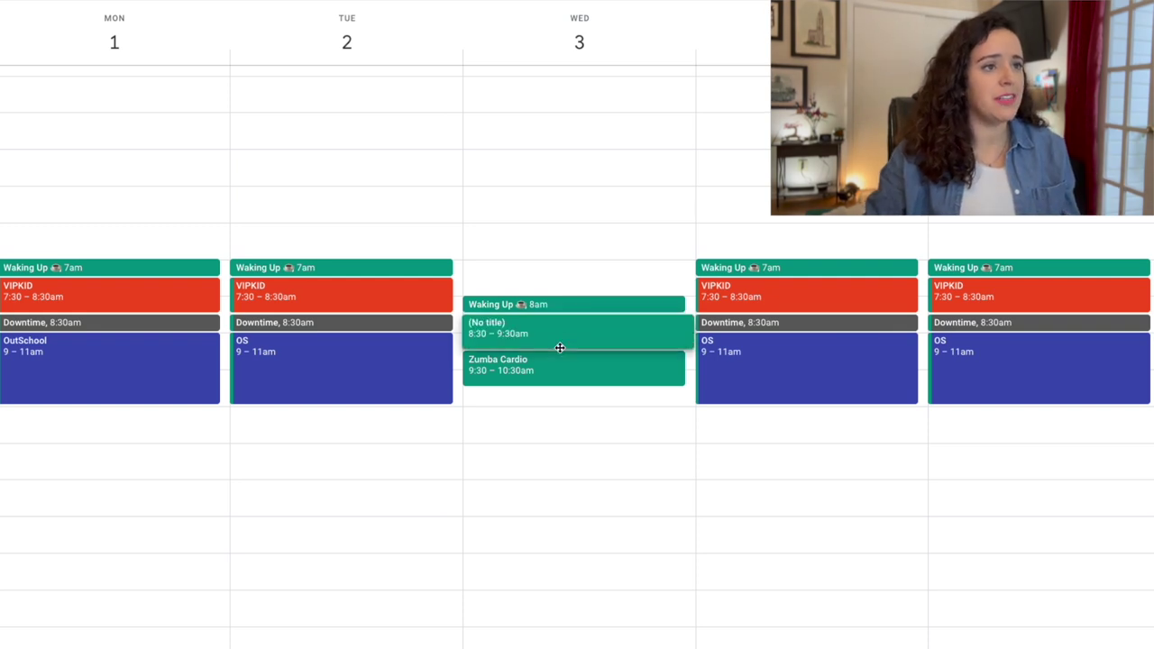
type("TBD Cm")
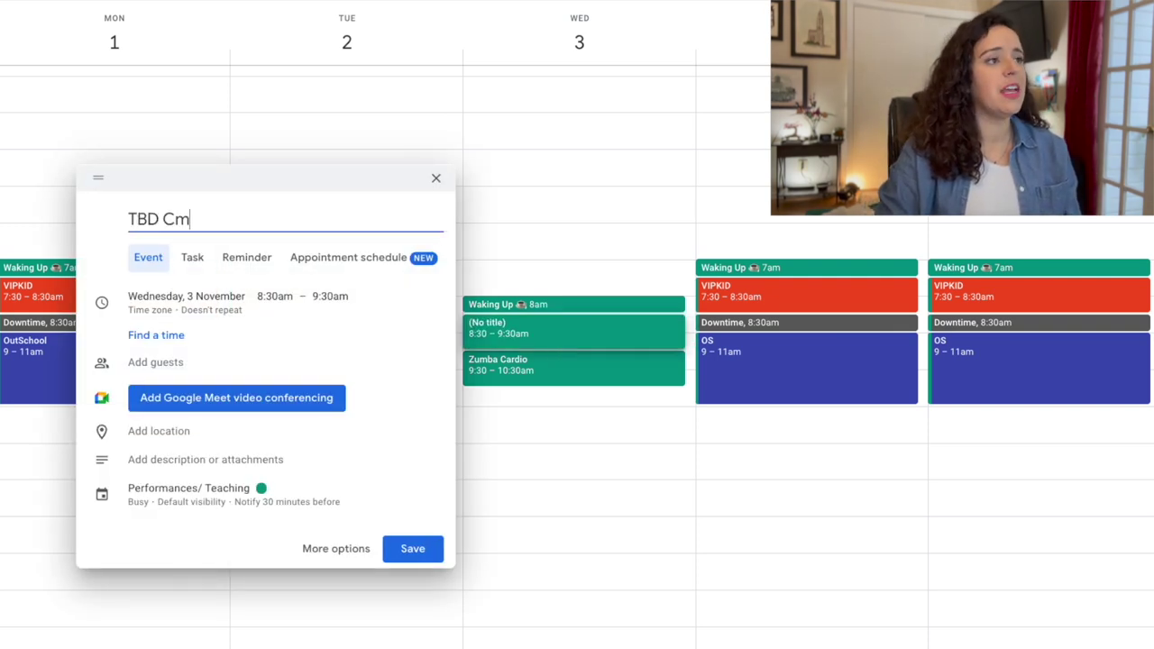
key("BackSpace")
type("ambly")
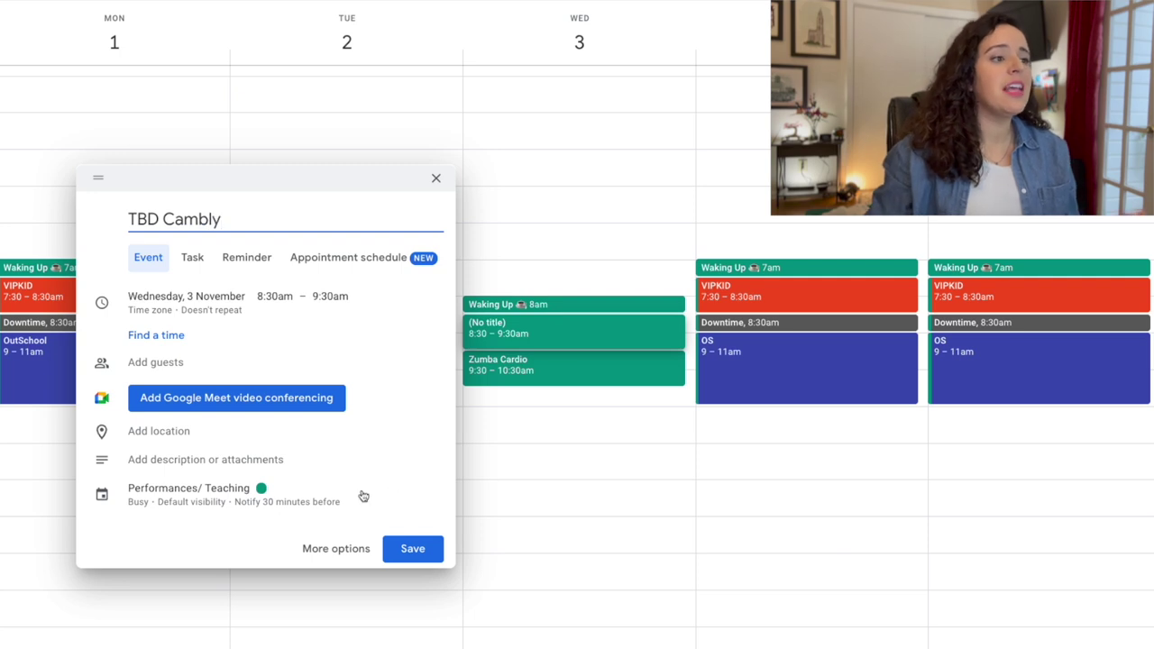
left_click(396, 550)
right_click(531, 339)
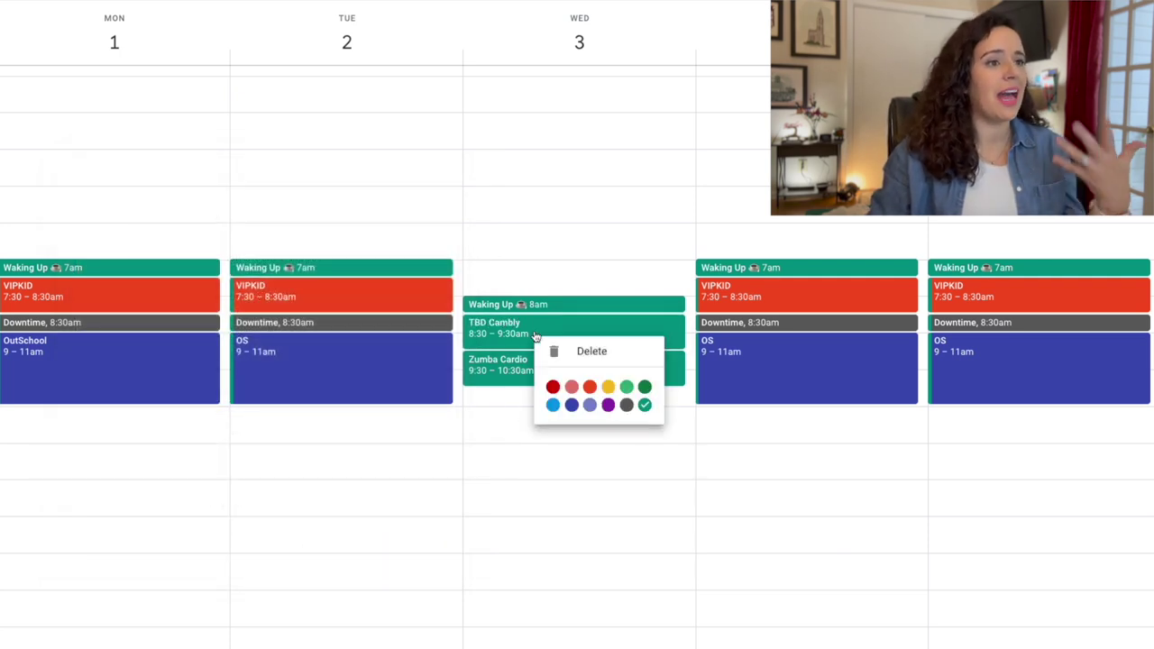
left_click(628, 387)
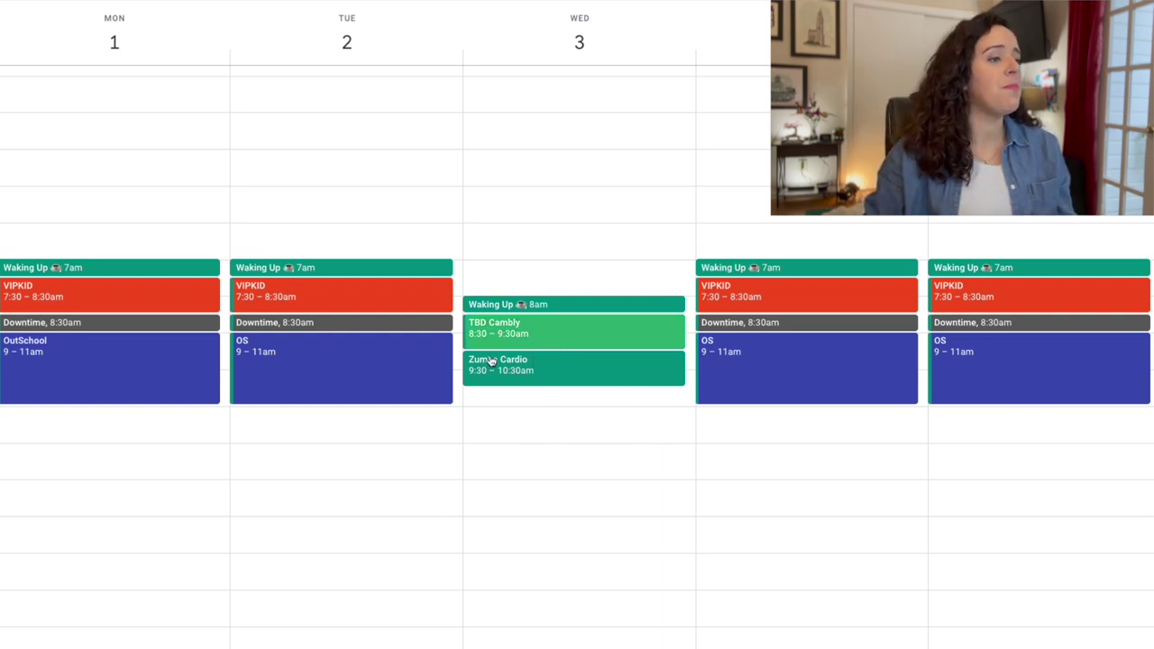
scroll(491, 360, "down", 2)
Add OS events on Tuesday and Thursday 2–5pm, Wednesday 3–4:30pm and Friday 3–5:30pm
mouse_move(263, 457)
left_mouse_down()
mouse_move(283, 568)
mouse_move(282, 545)
left_mouse_up()
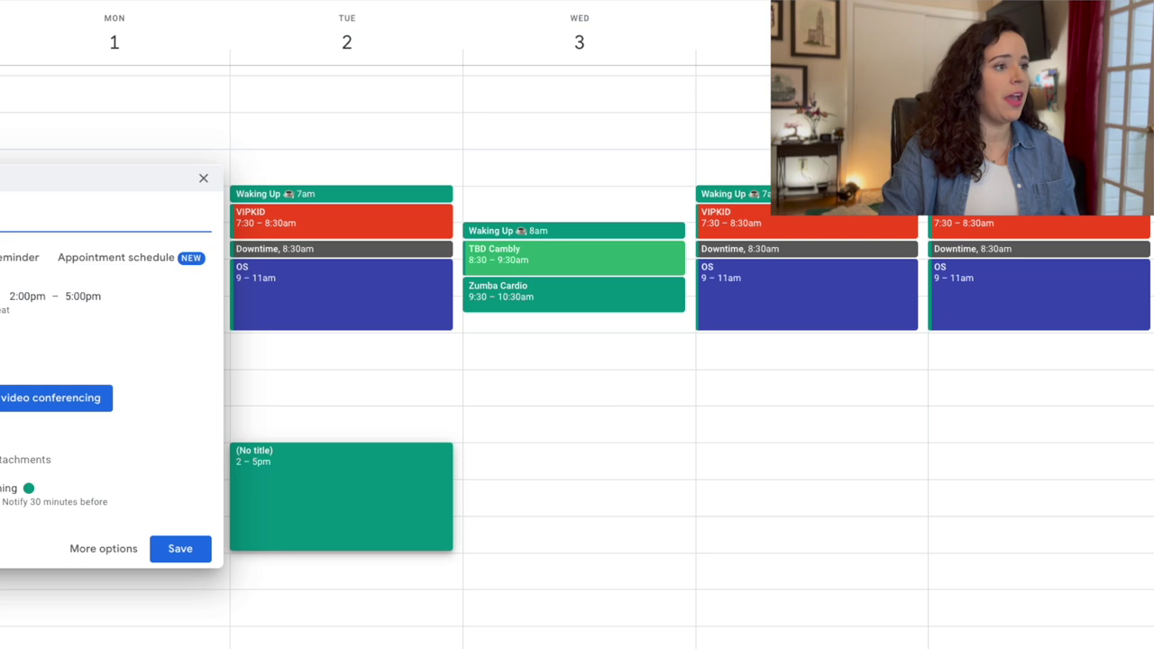
type("OS")
key("Return")
left_click_drag(758, 462, 779, 548)
type("OS")
key("Return")
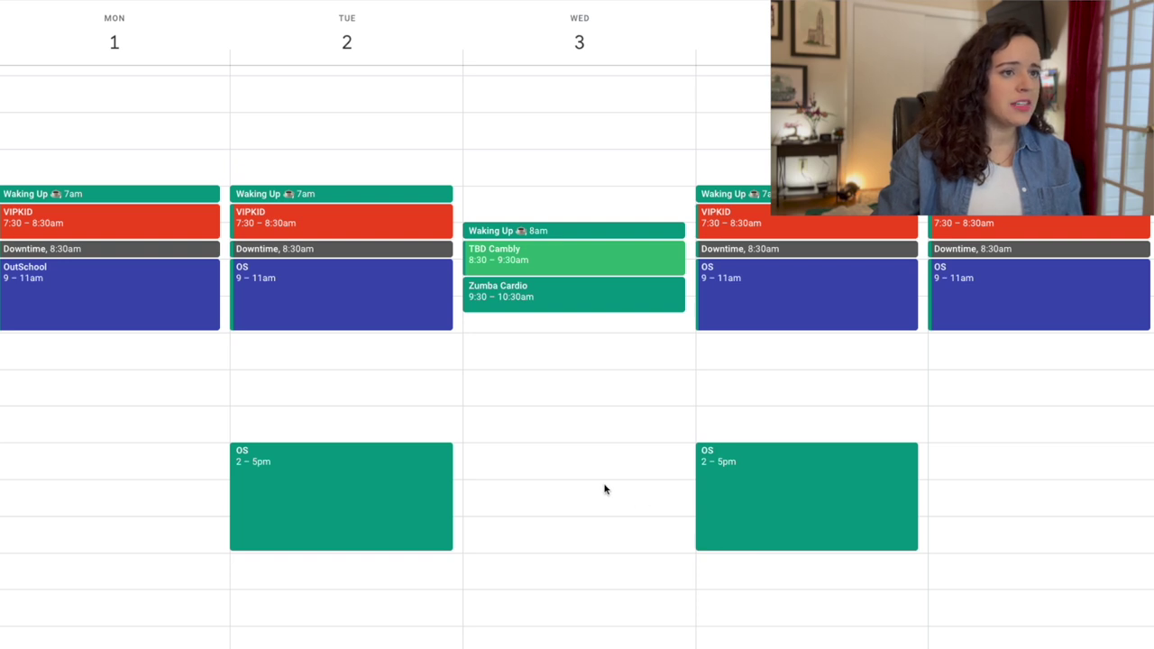
left_click_drag(603, 489, 599, 535)
type("OS")
key("Return")
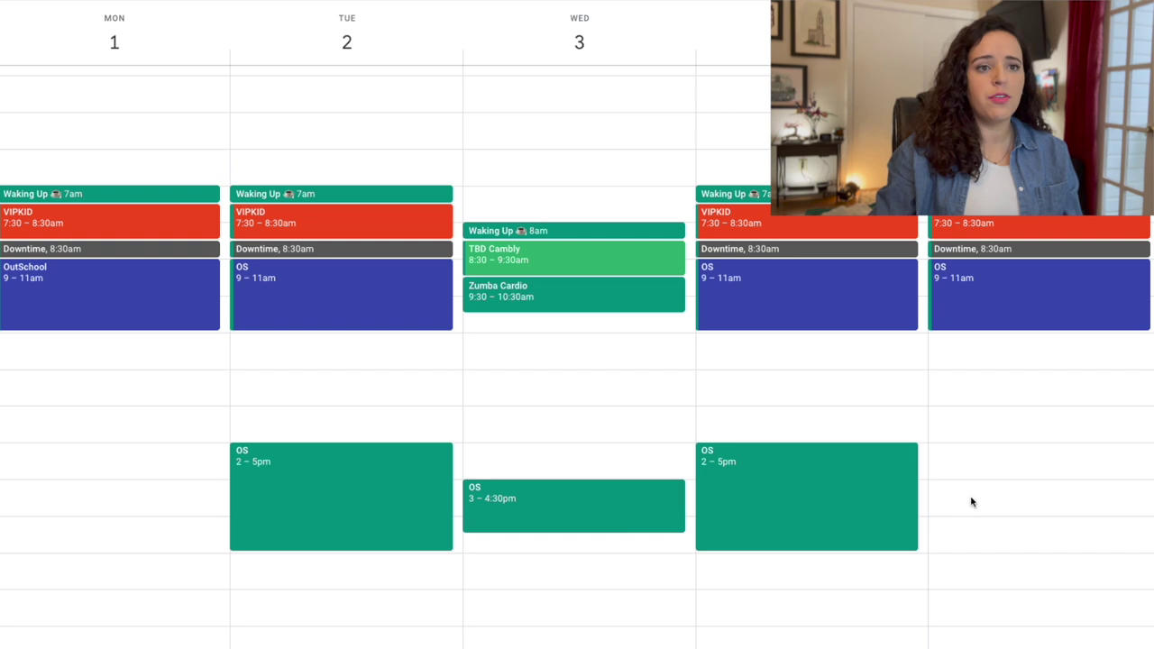
mouse_move(976, 490)
left_mouse_down()
mouse_move(996, 505)
mouse_move(994, 582)
left_mouse_up()
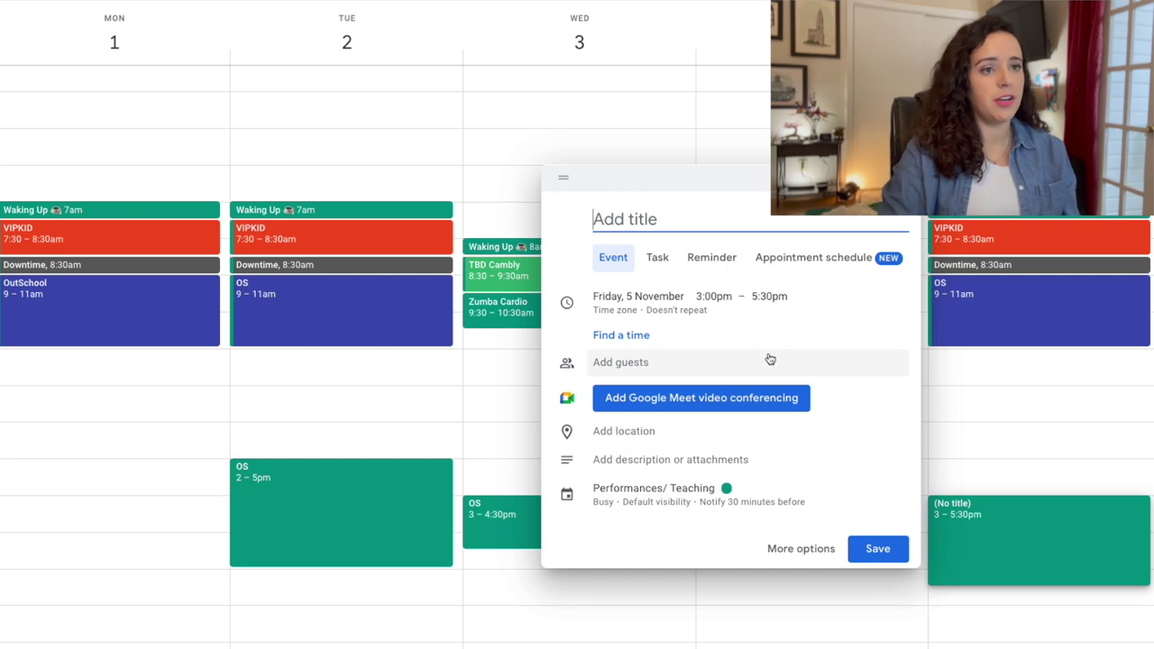
type("OS")
key("Return")
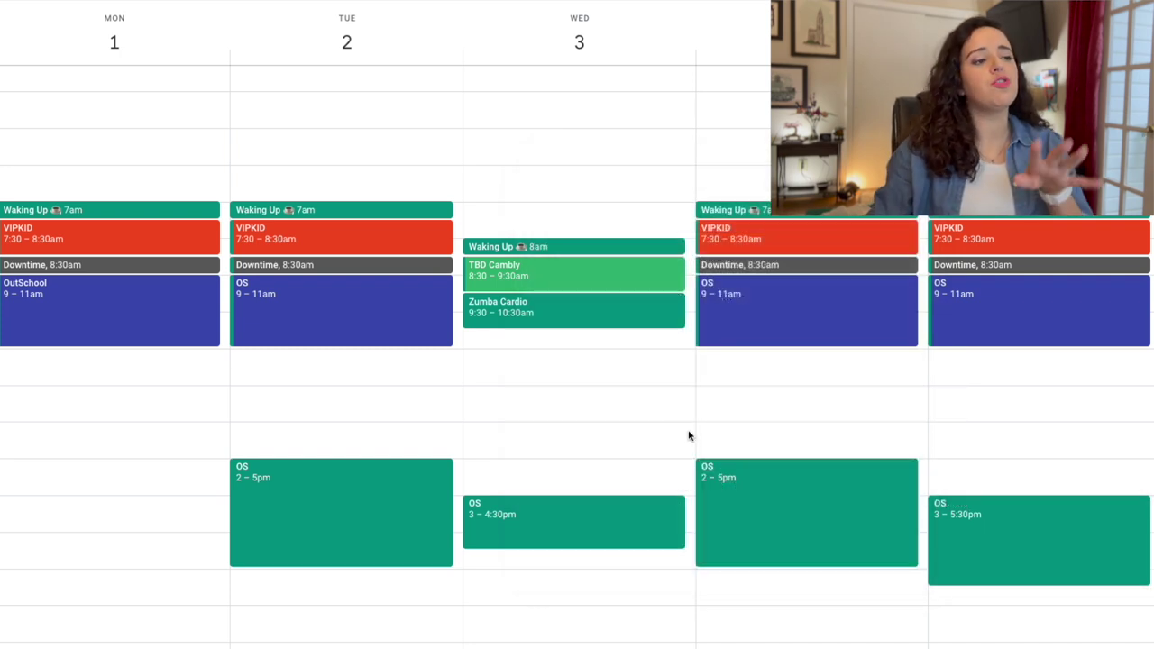
Colour the Tuesday, Wednesday, Thursday and Friday afternoon OS blocks Grape
right_click(356, 478)
left_click(387, 553)
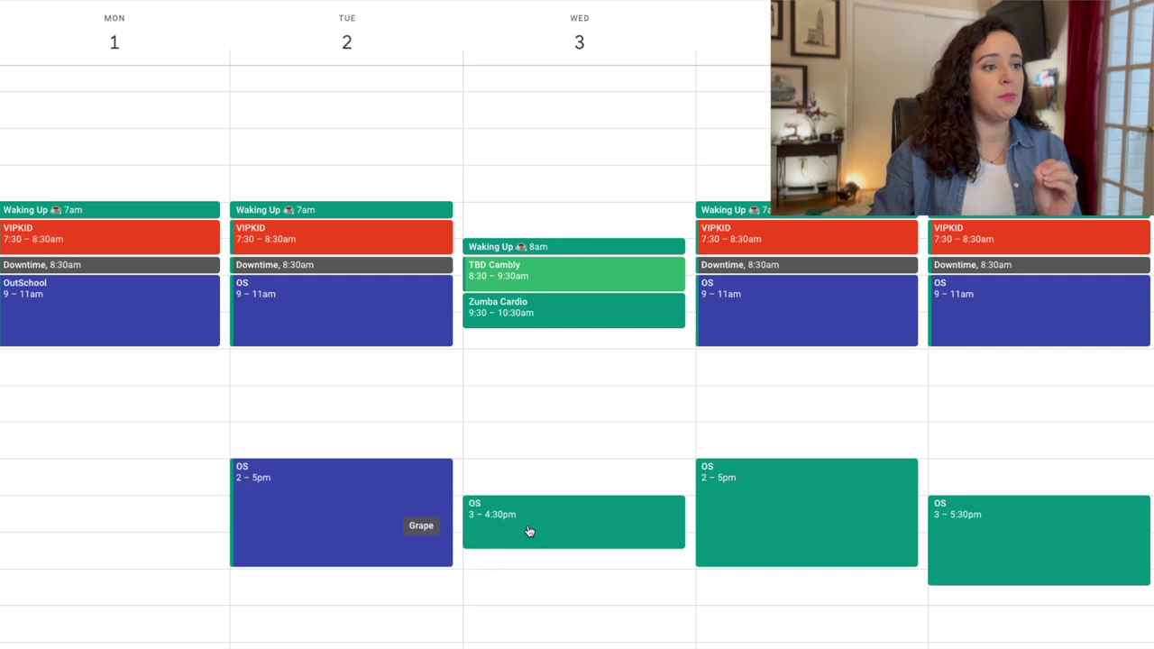
right_click(529, 531)
left_click(568, 604)
right_click(813, 544)
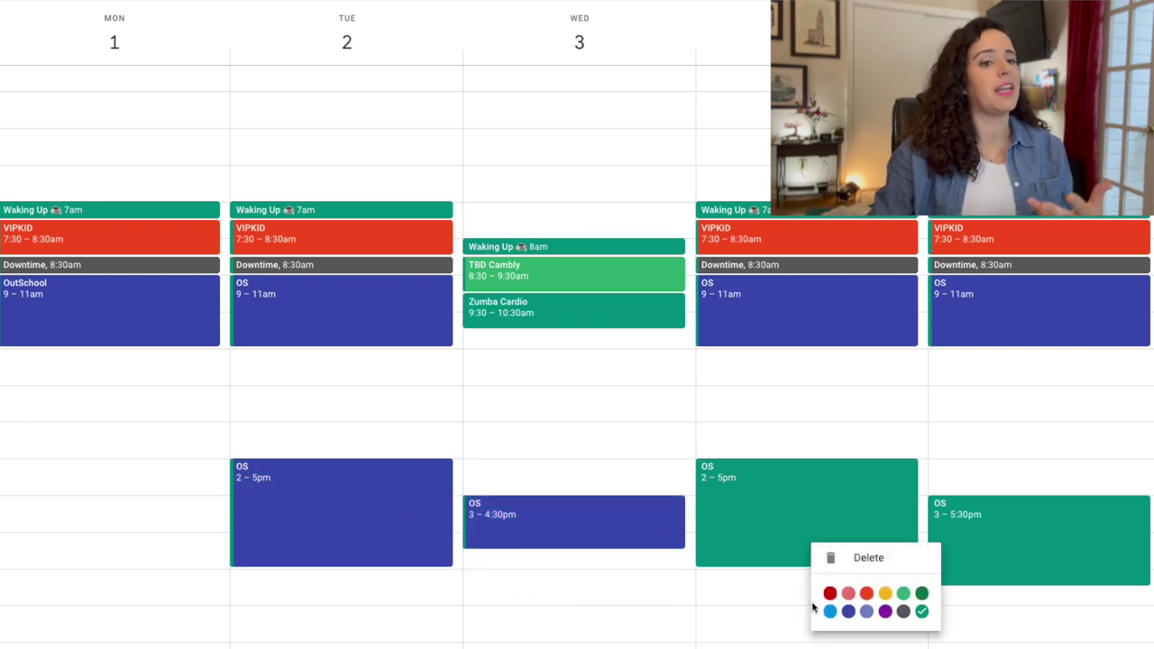
left_click(849, 611)
right_click(1013, 564)
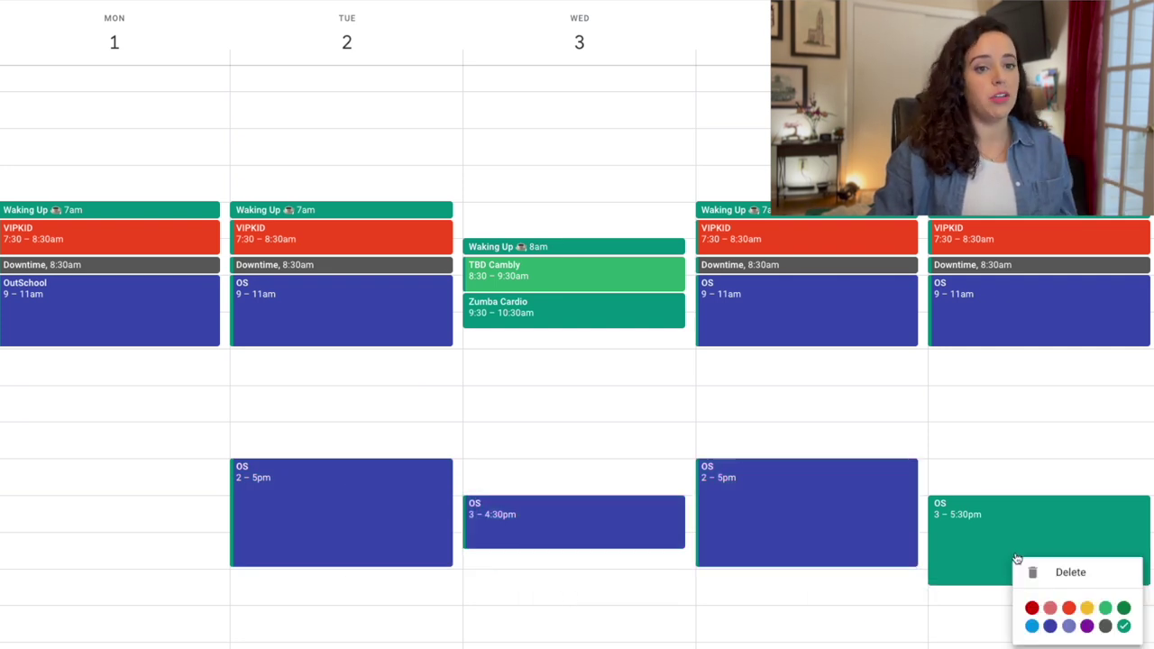
left_click(1048, 627)
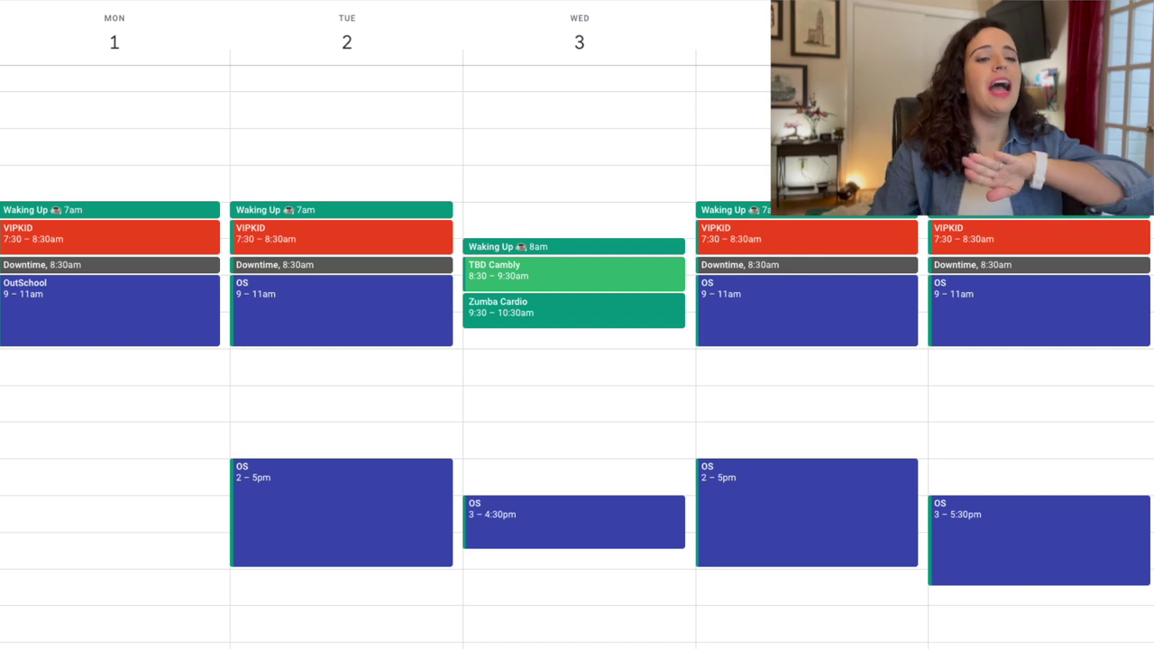
scroll(939, 371, "down", 1)
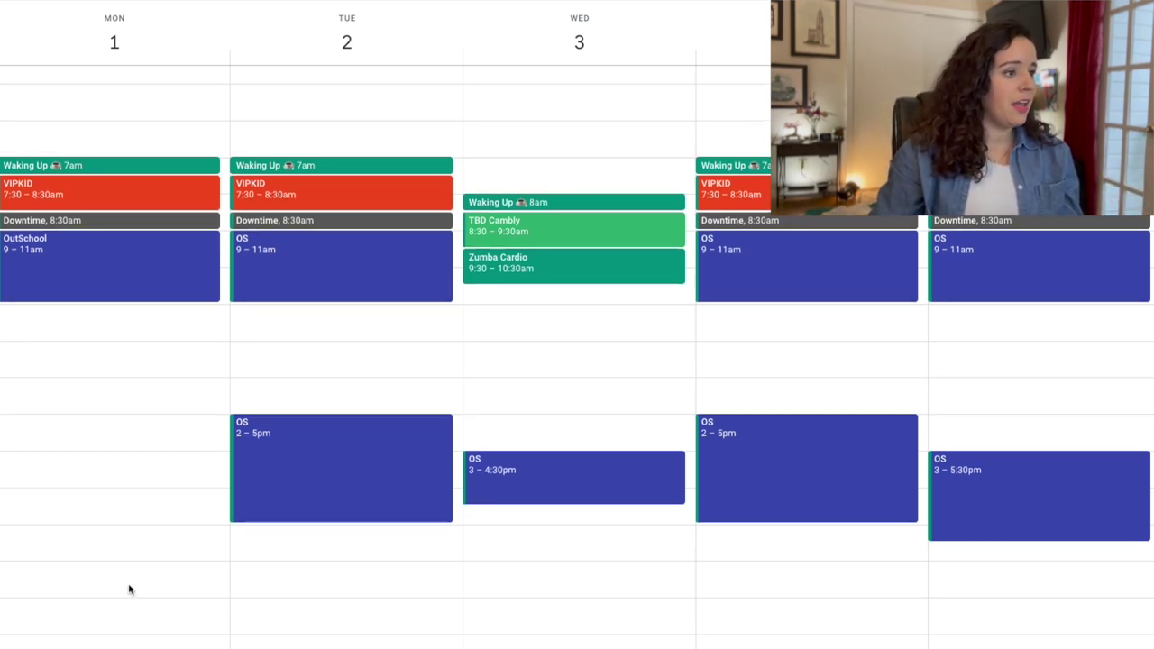
Create a Monday 6:30–9:30pm Rehearsal event that repeats every weekday
left_click_drag(129, 589, 129, 614)
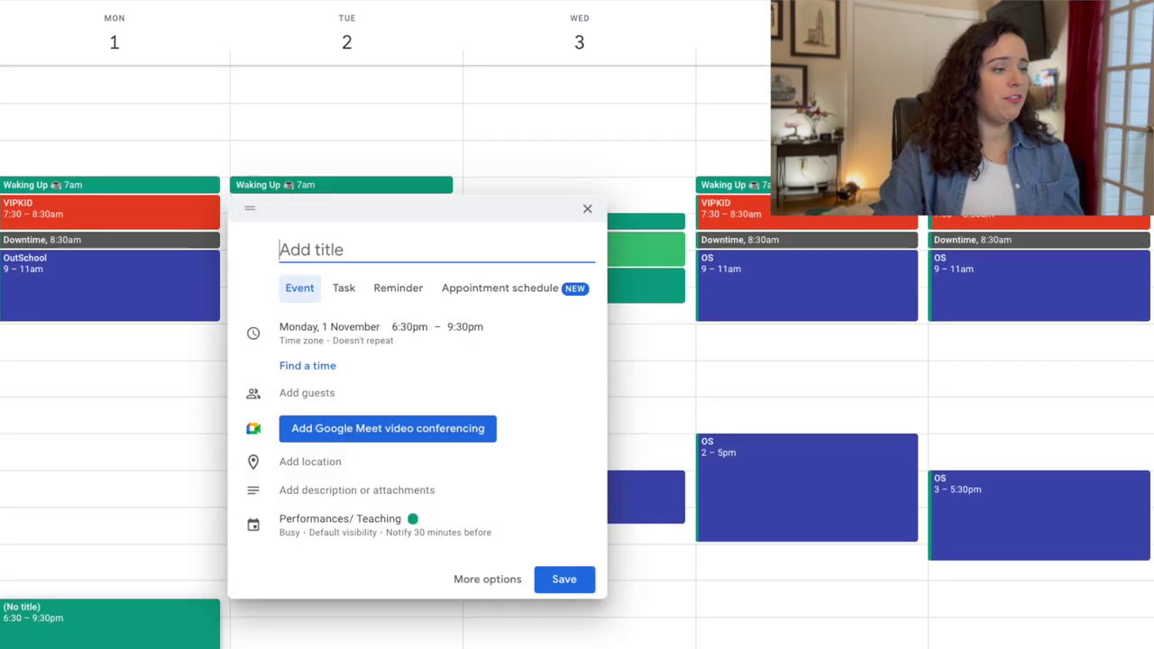
type("Rehearsal")
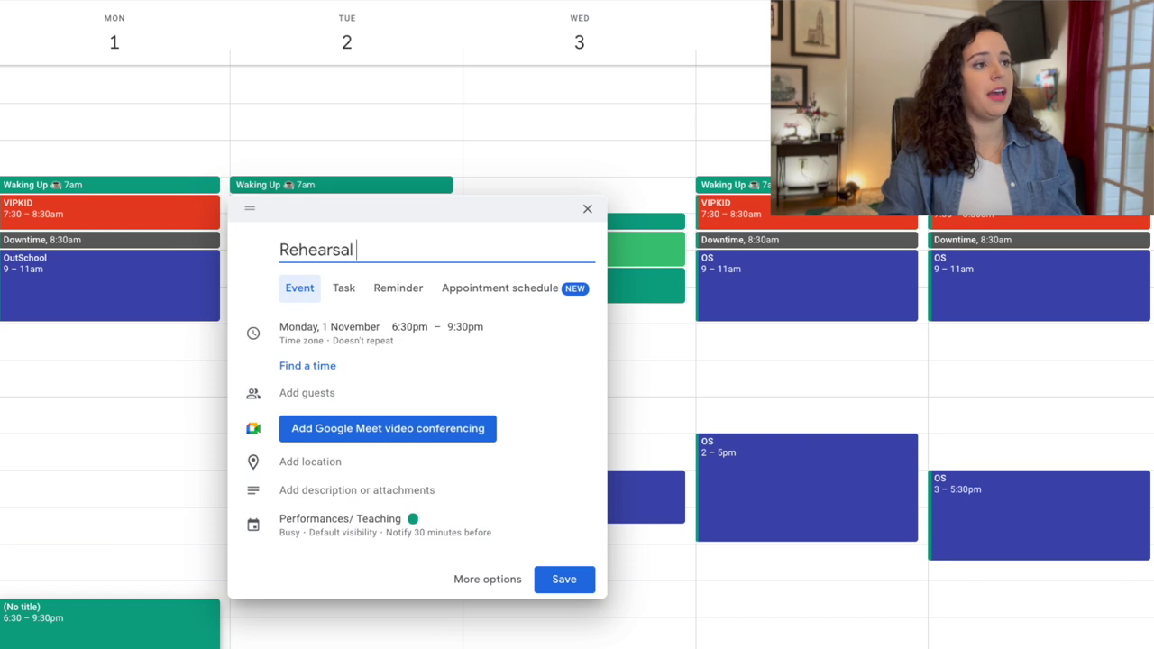
left_click(351, 341)
left_click(352, 383)
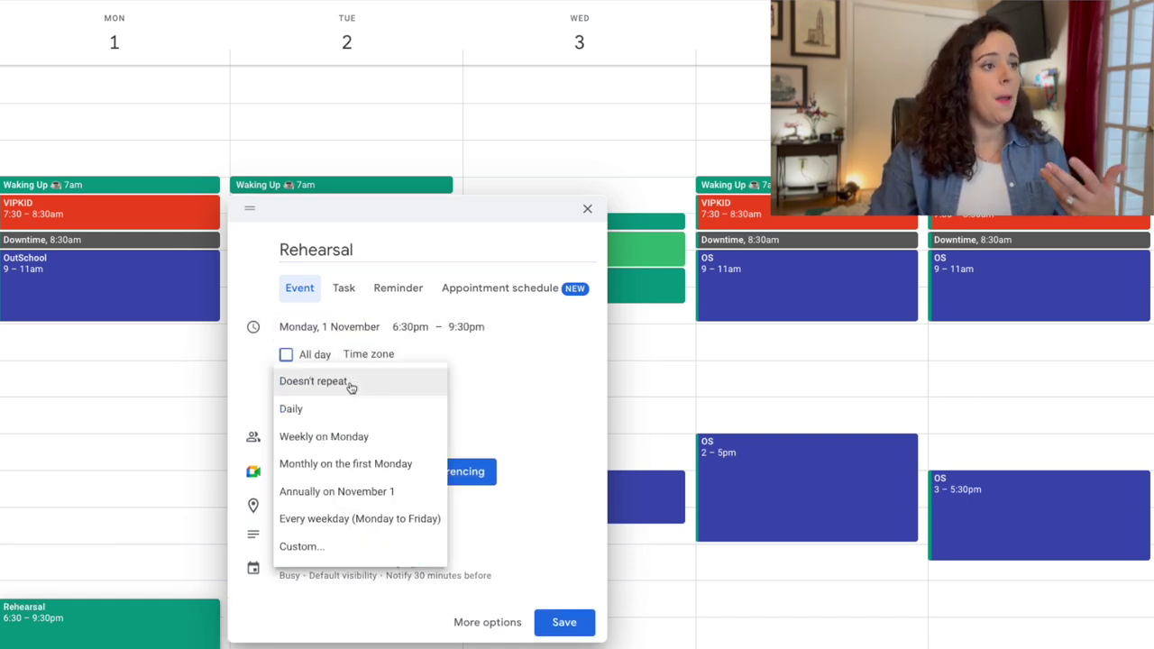
left_click(381, 521)
left_click(564, 622)
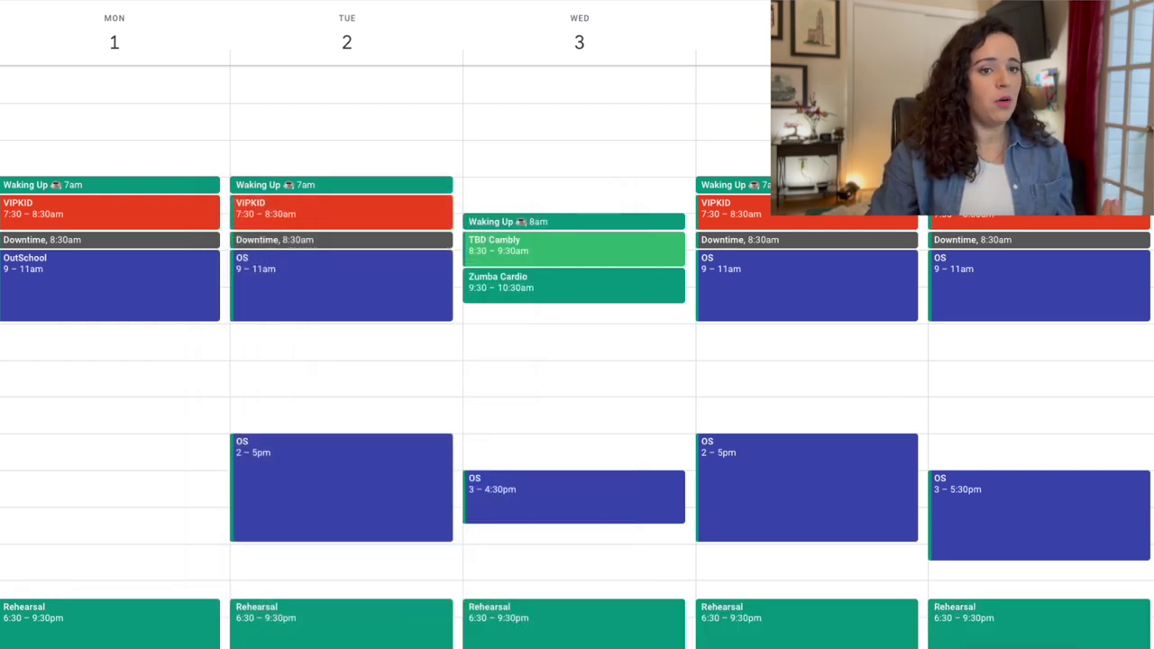
Delete only Friday's Rehearsal occurrence
key("Delete")
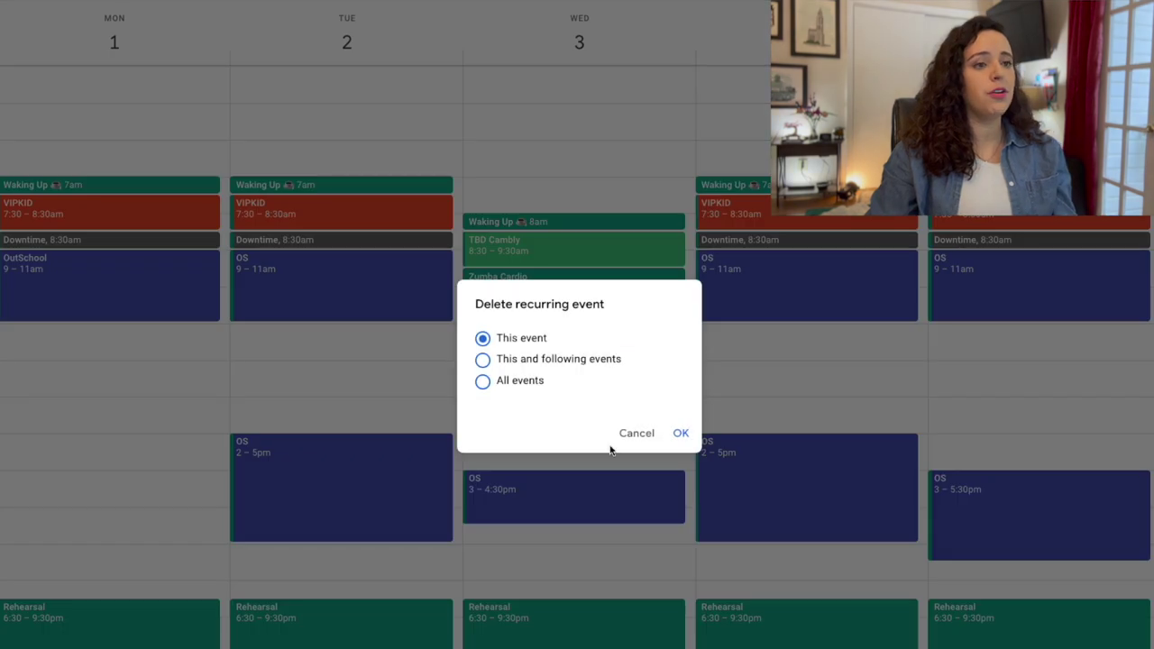
left_click(679, 434)
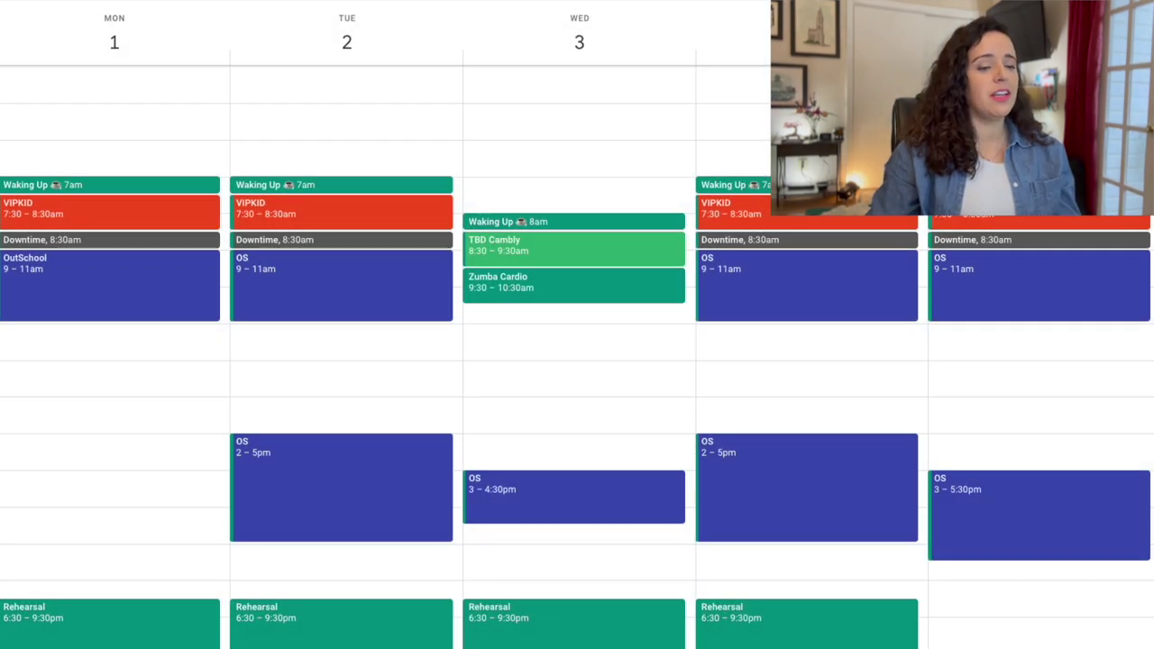
scroll(456, 638, "down", 1)
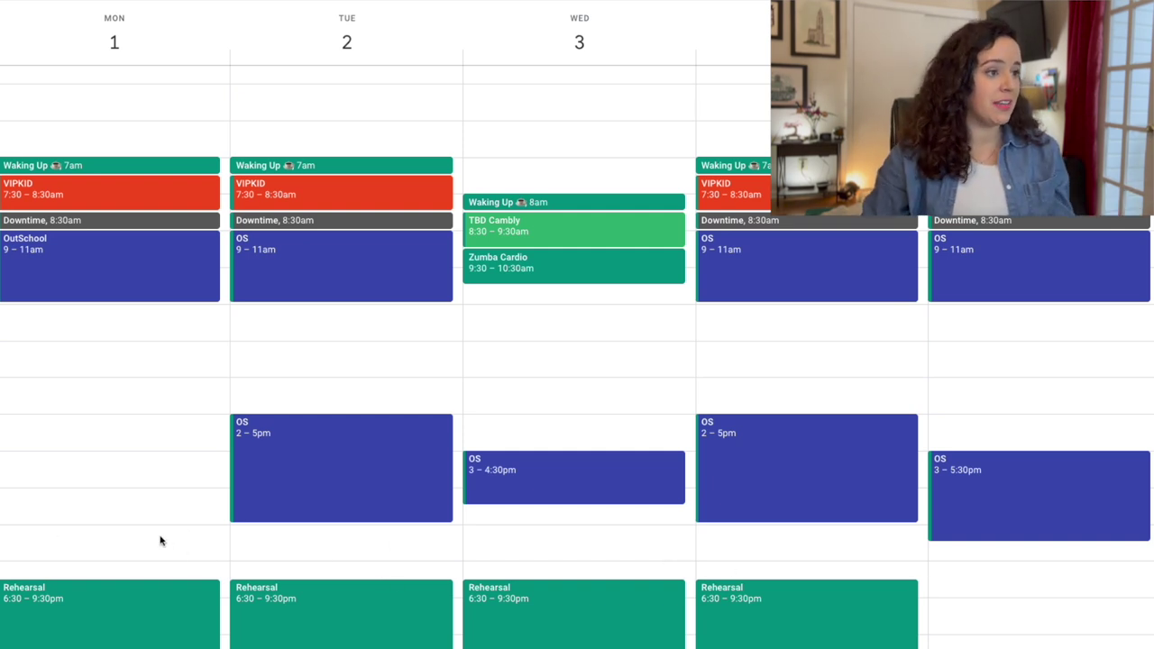
Create a Monday 5pm Dinner event that repeats every weekday
mouse_move(155, 536)
left_mouse_down()
mouse_move(157, 551)
mouse_move(160, 538)
left_mouse_up()
type("Dinner")
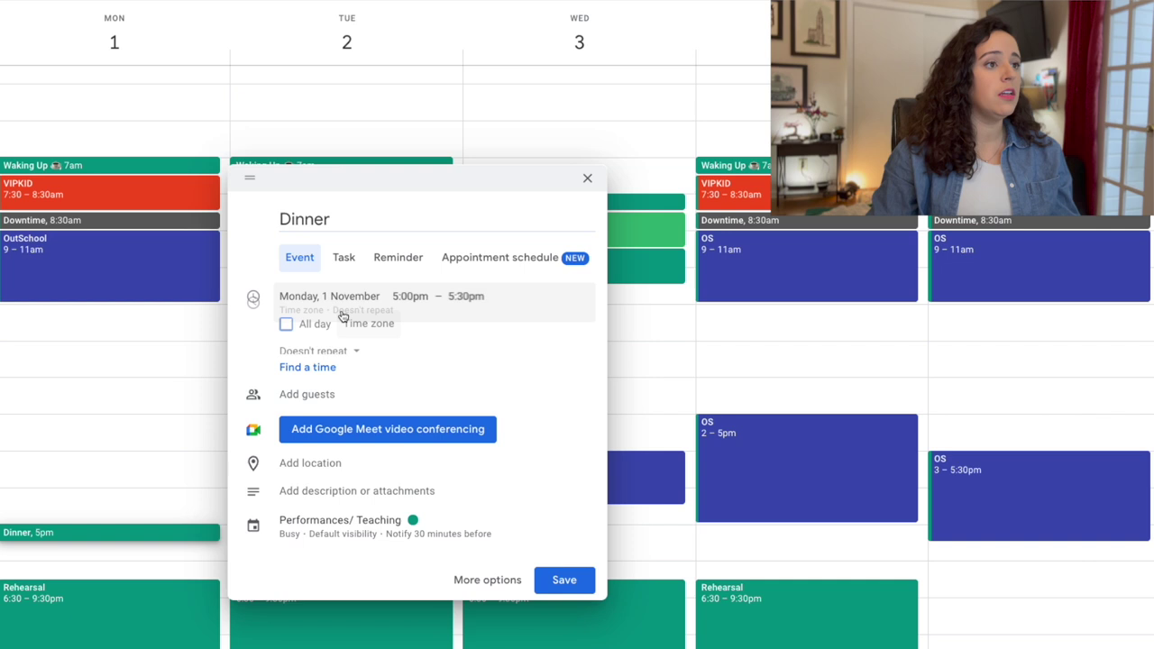
left_click(329, 352)
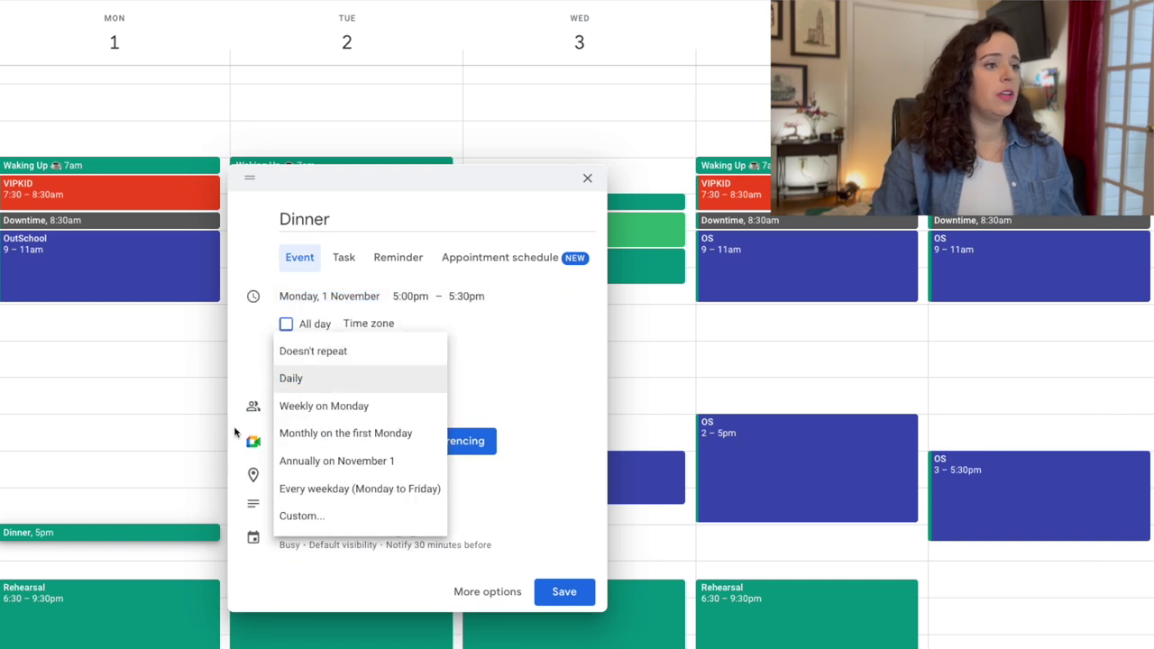
left_click(361, 488)
left_click(563, 591)
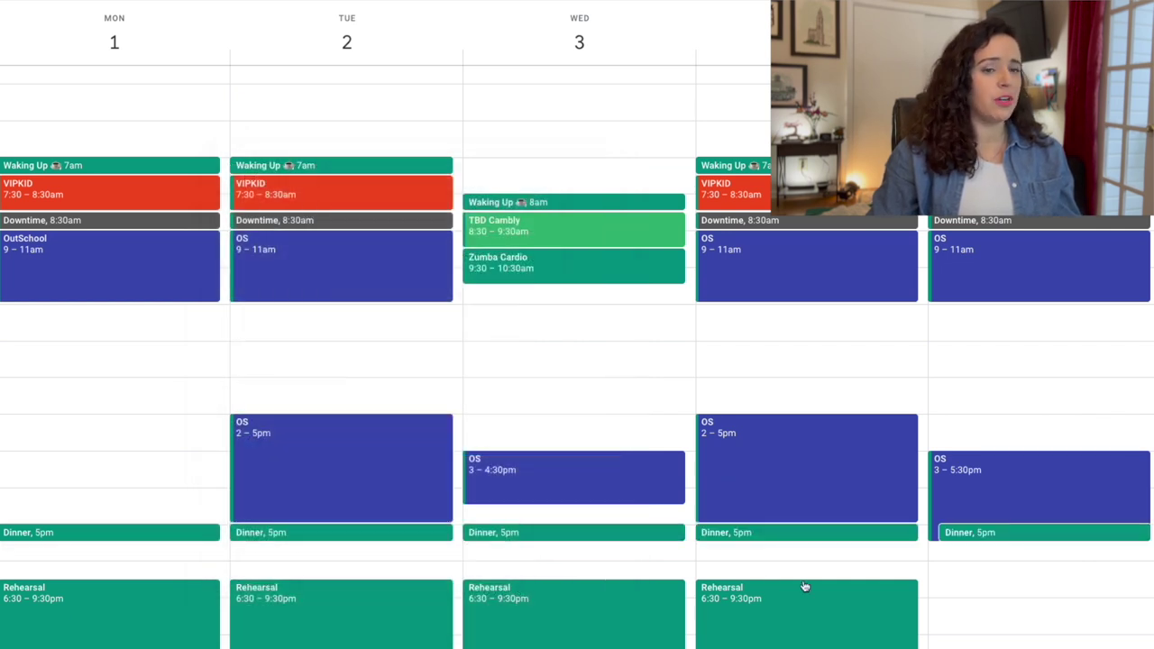
Move Friday's Dinner to 5:30pm and colour the Dinner series Grape from this event onward
left_click_drag(984, 532, 983, 550)
right_click(80, 536)
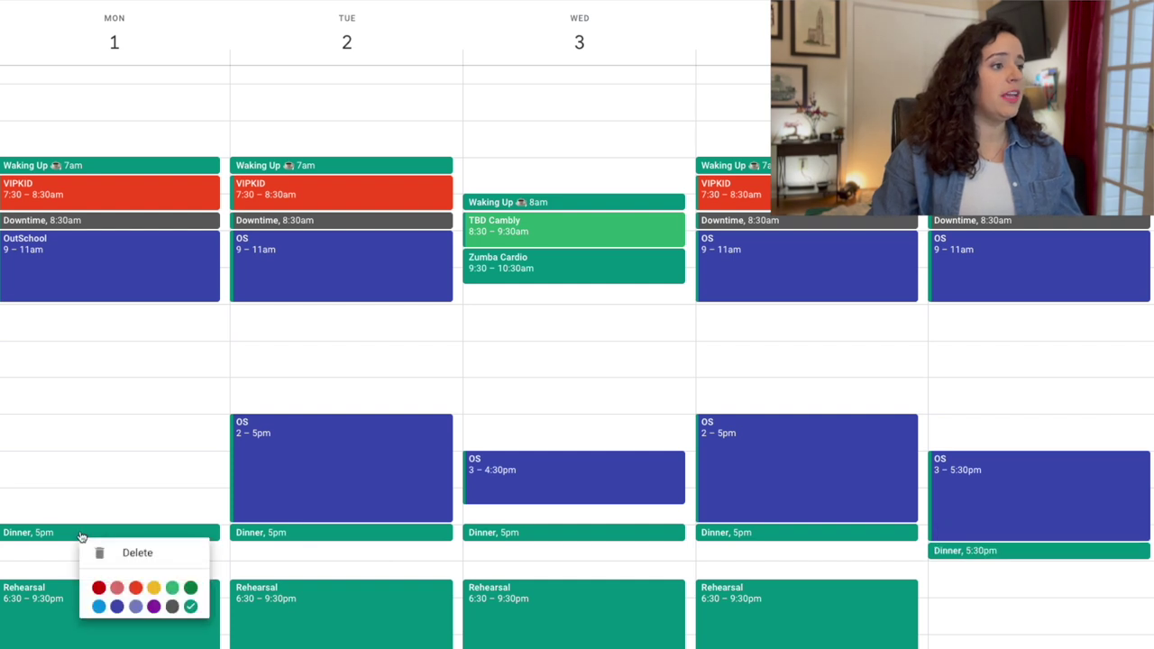
left_click(153, 608)
left_click(571, 360)
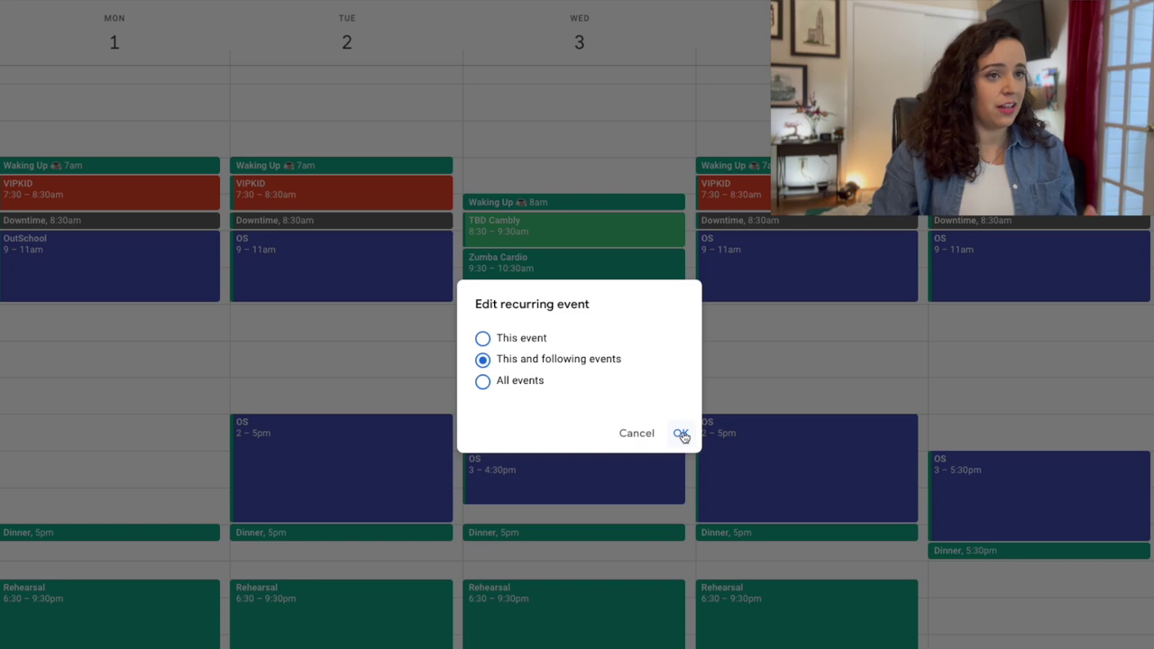
left_click(681, 433)
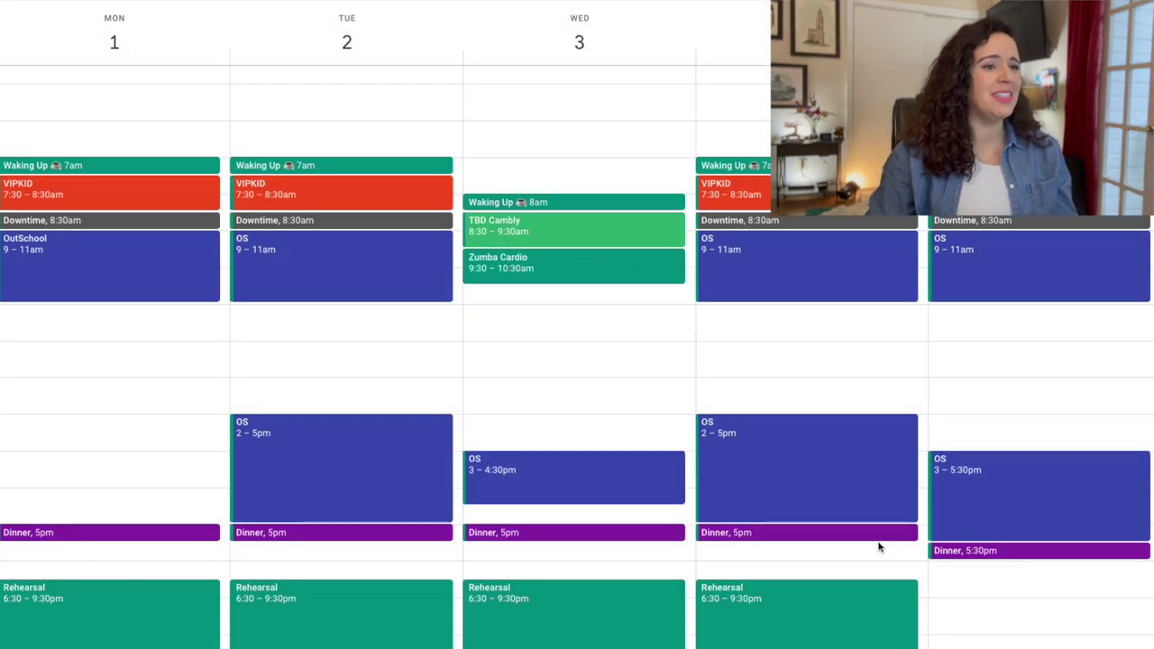
Create a Graphite 'Drive To Rehearsal' event at Monday 5:30–6:30pm repeating every weekday
left_click(106, 557)
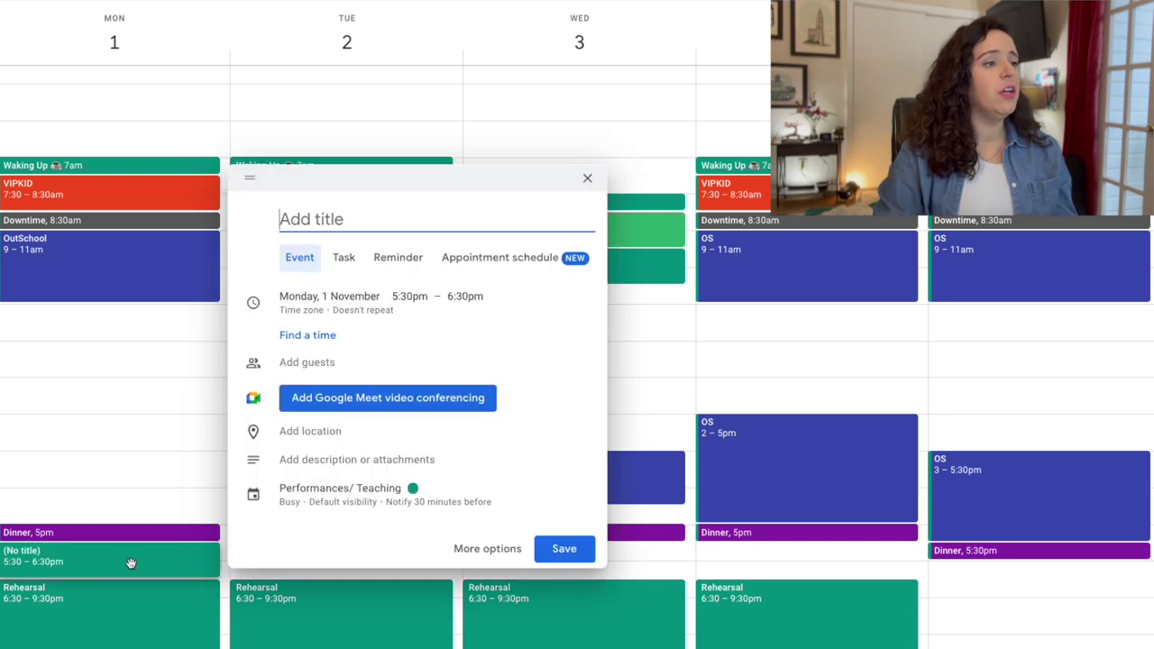
type("Drive To Re")
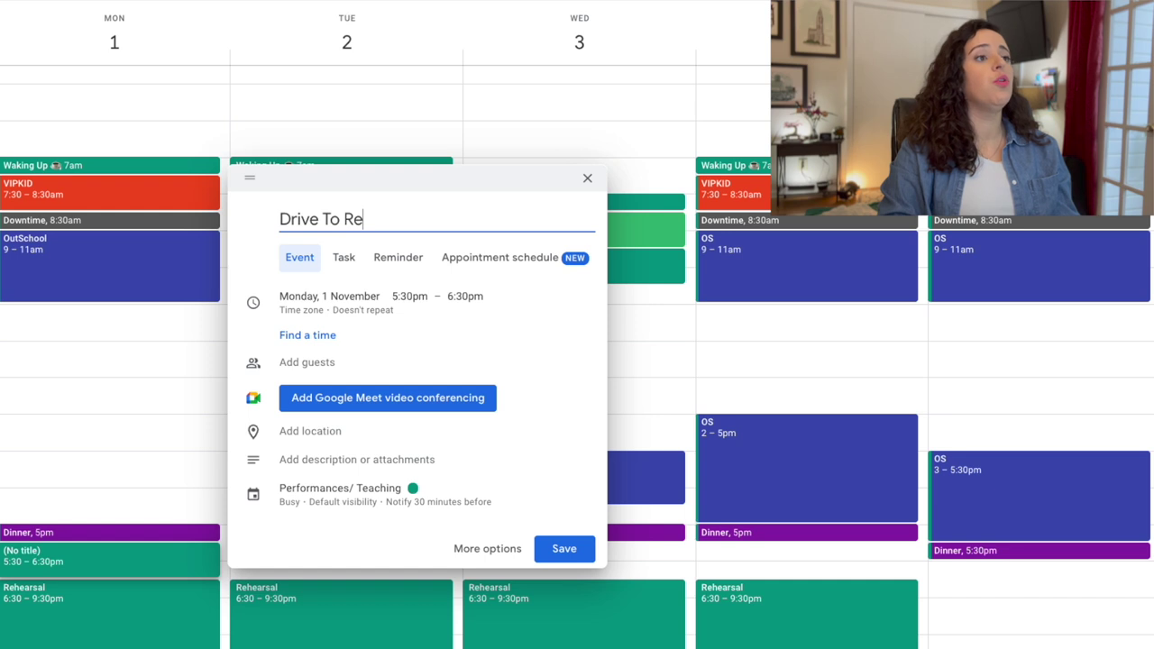
type("hearsal")
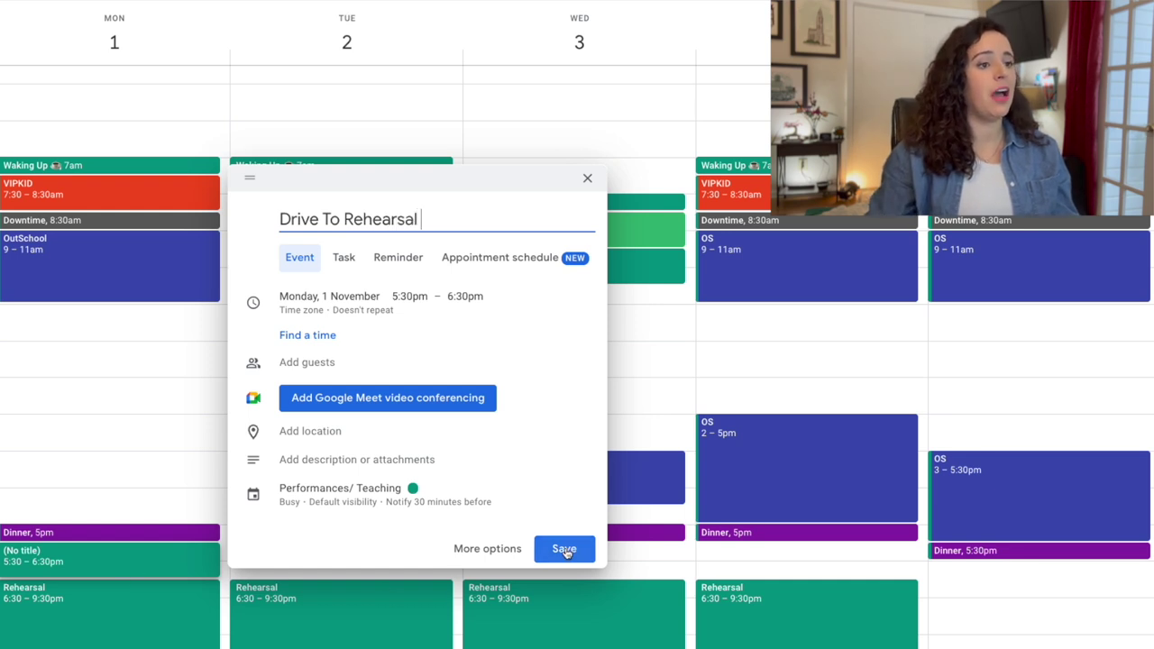
left_click(331, 311)
left_click(330, 350)
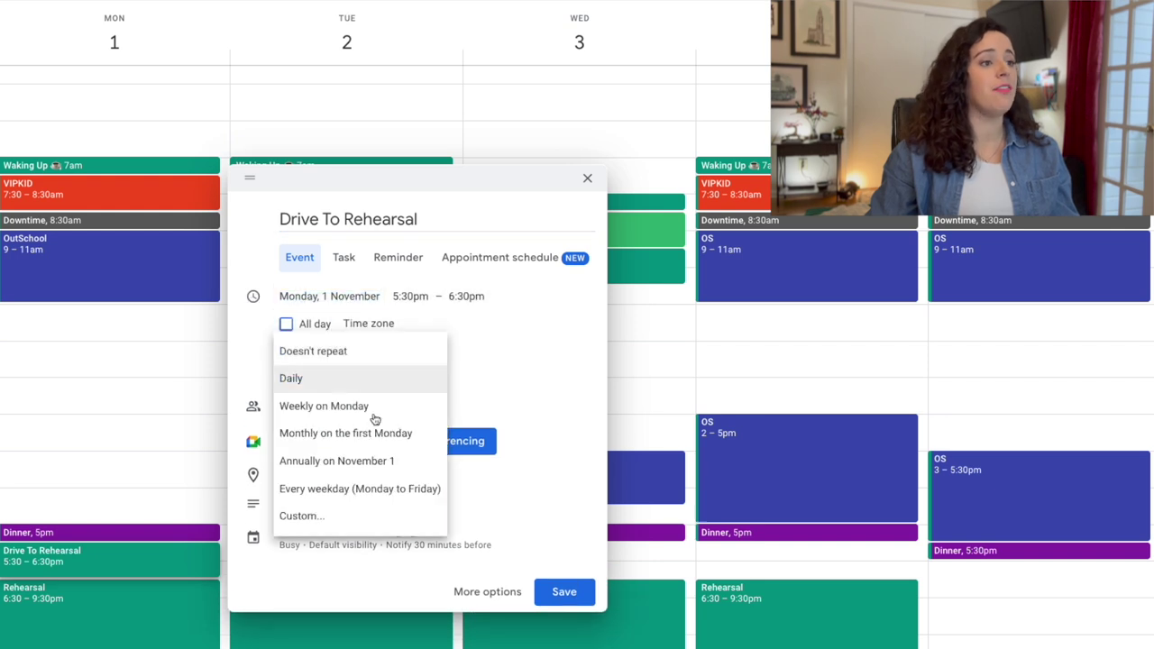
left_click(401, 493)
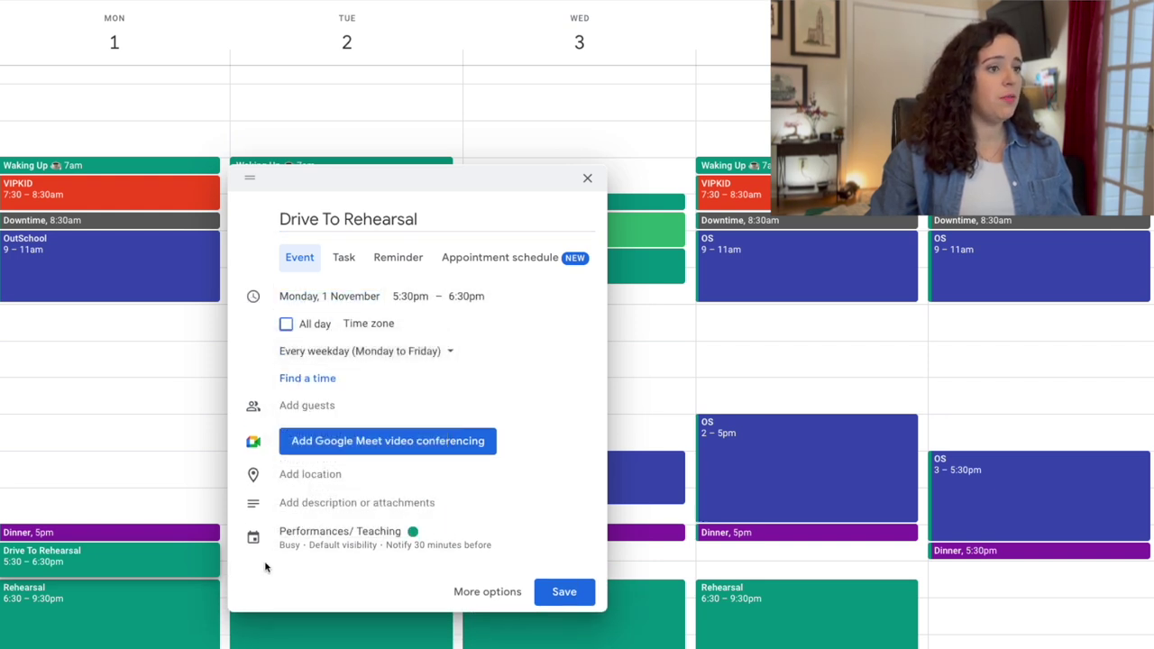
left_click(343, 534)
left_click(438, 543)
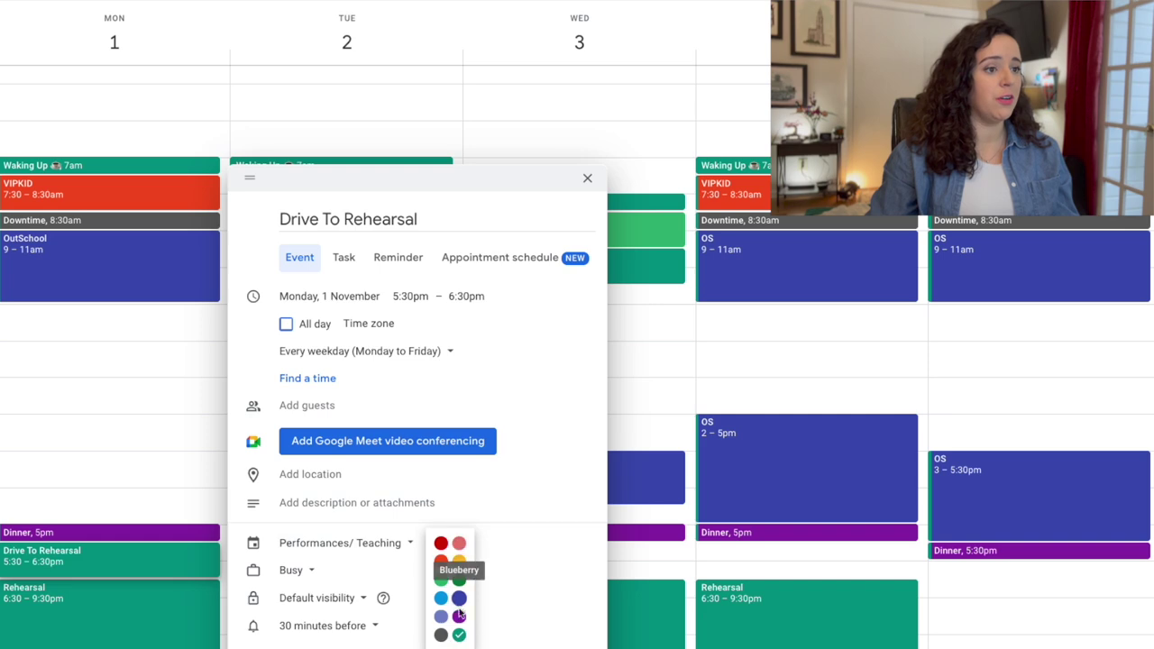
left_click(440, 634)
left_click(580, 629)
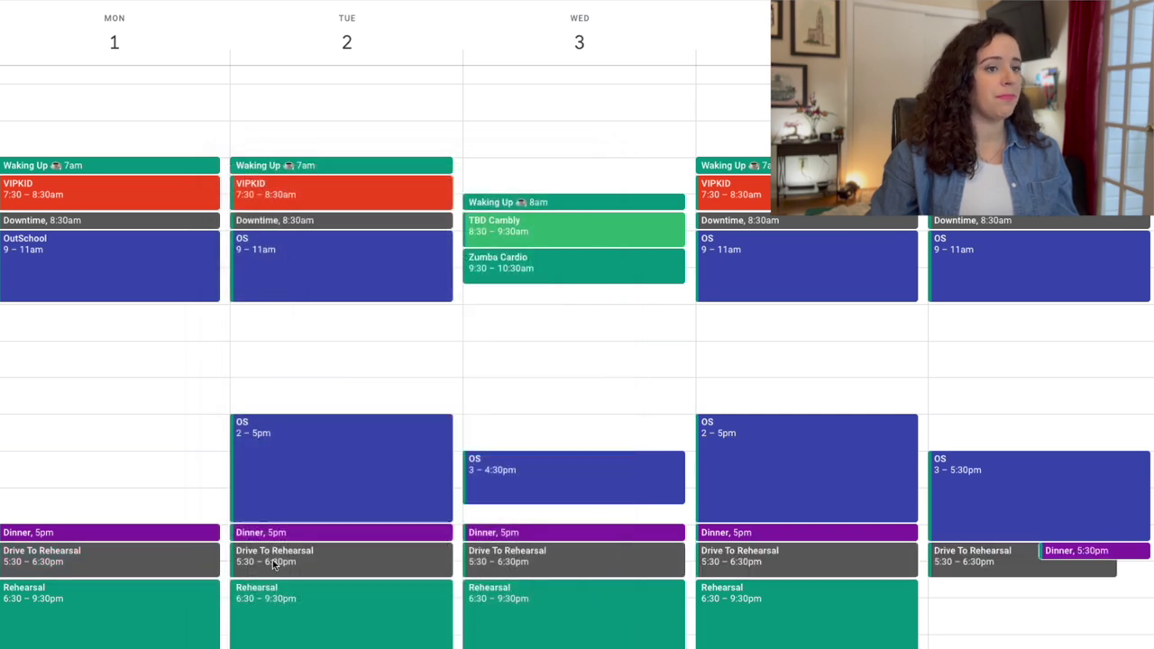
Delete only Friday's Drive To Rehearsal occurrence
right_click(962, 570)
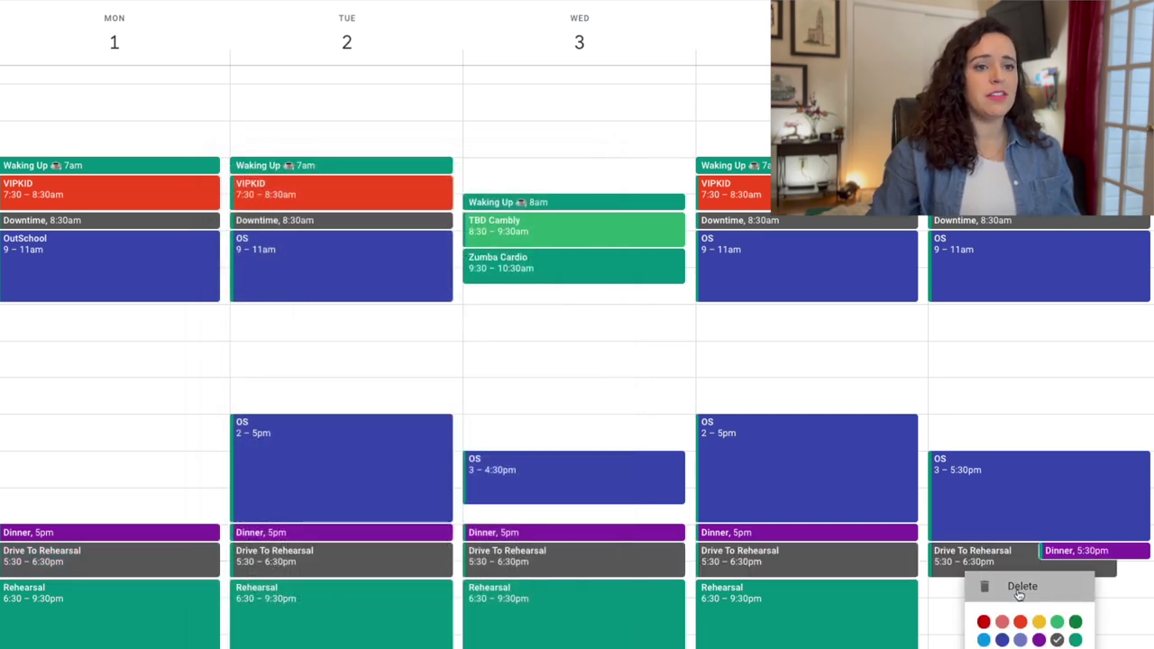
left_click(1018, 588)
left_click(677, 435)
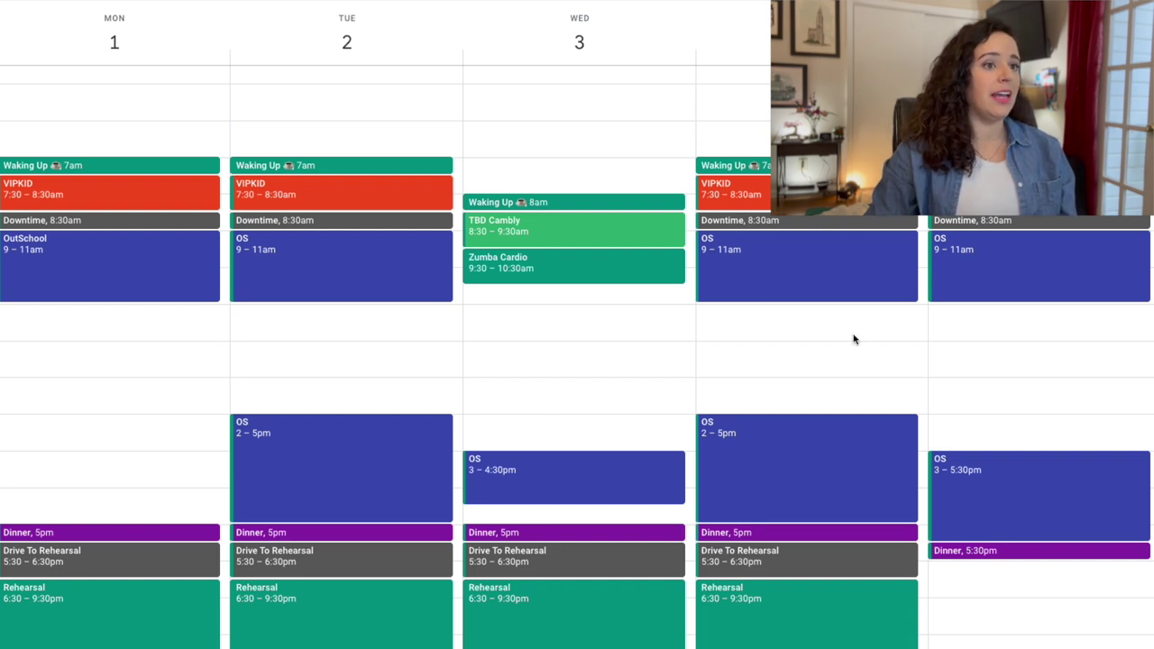
Create a Banana-yellow 'Private Lessons' event on Monday from 3 to 5pm and save it
scroll(98, 487, "up", 1)
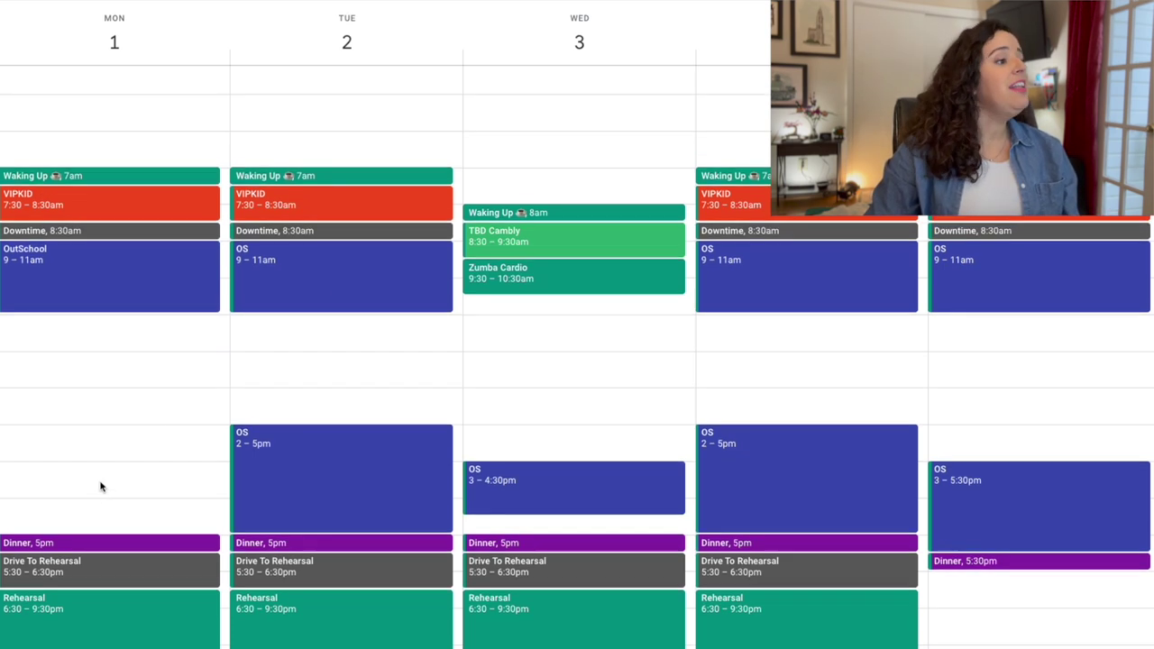
left_click_drag(105, 470, 105, 527)
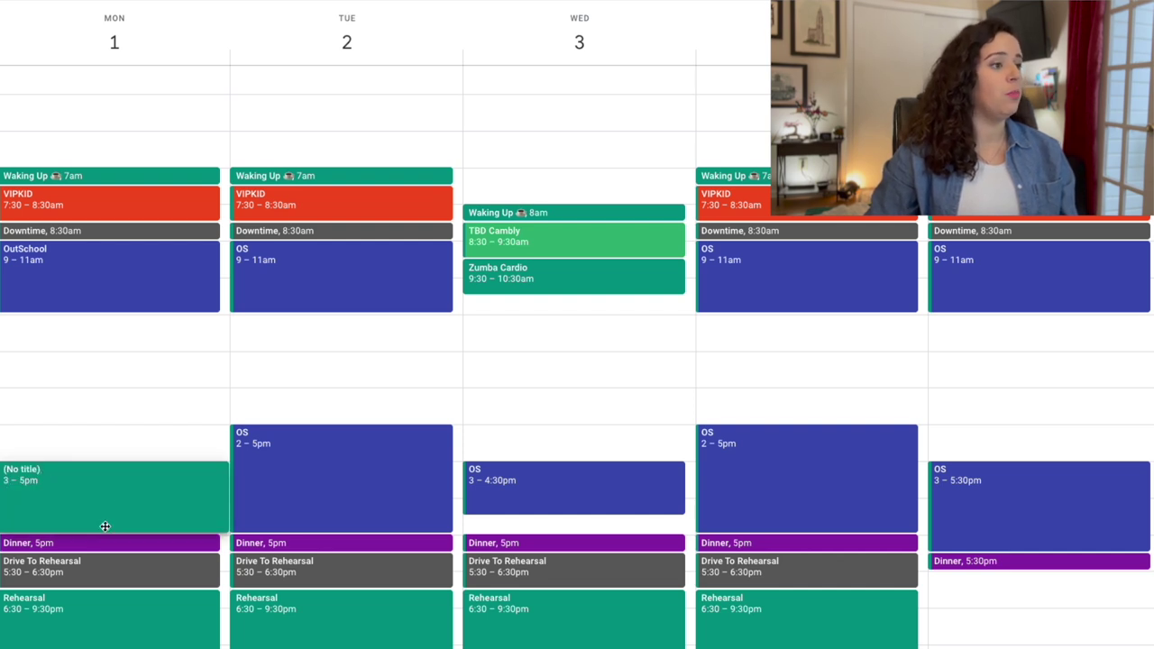
type("Private Lessons")
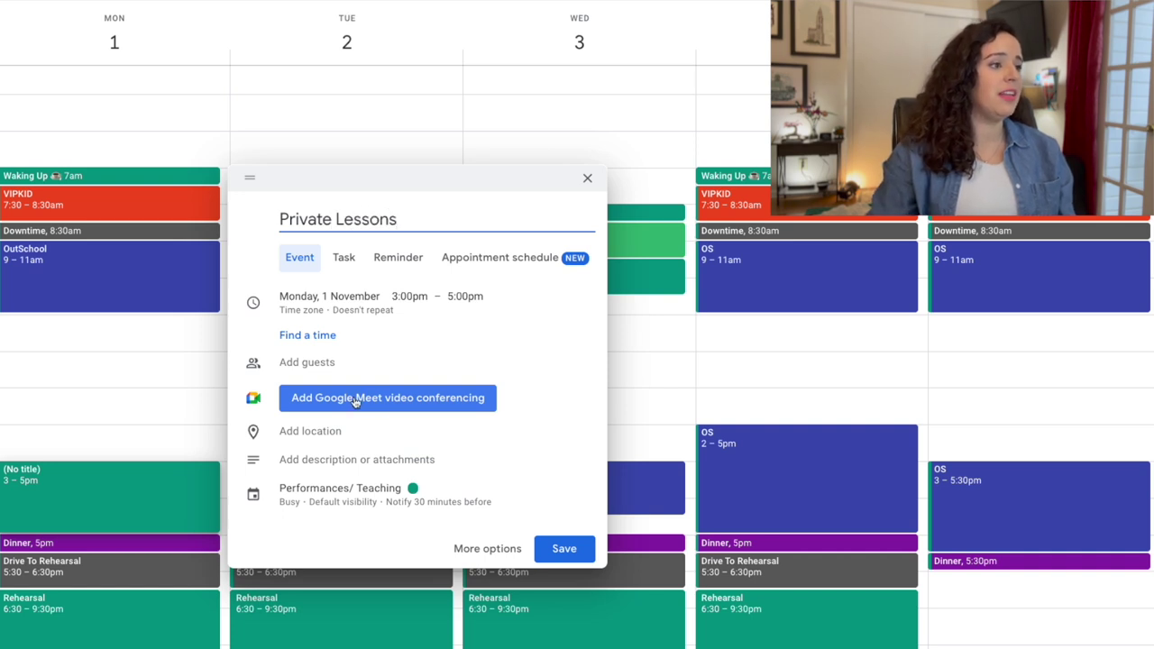
left_click(416, 489)
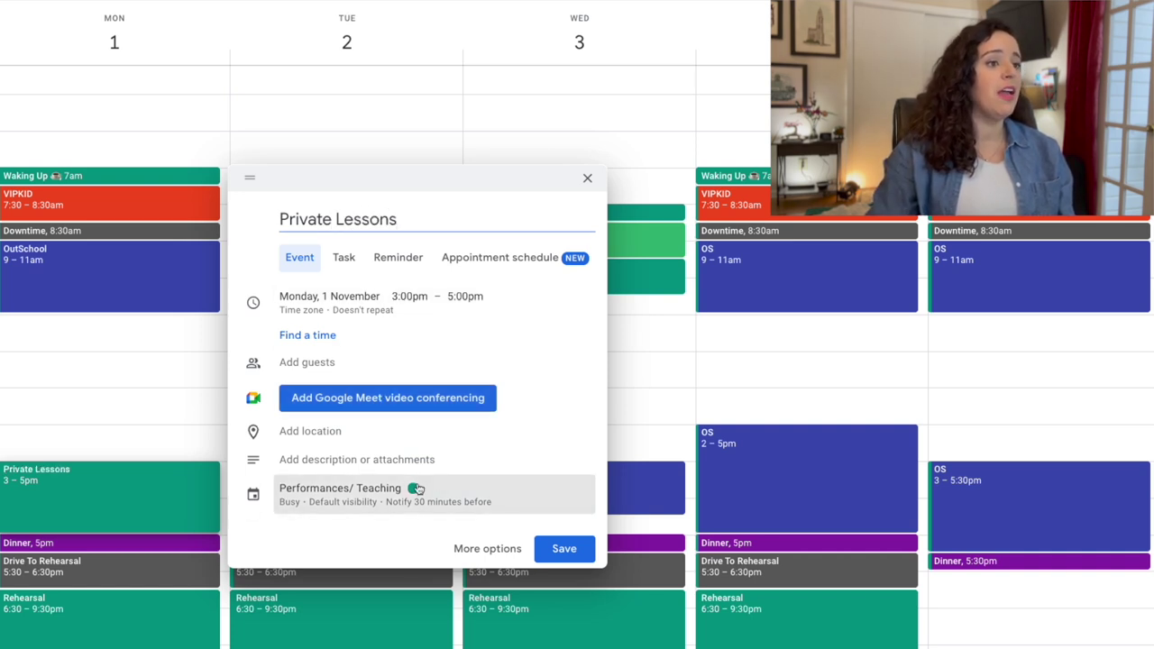
left_click(416, 488)
left_click(438, 503)
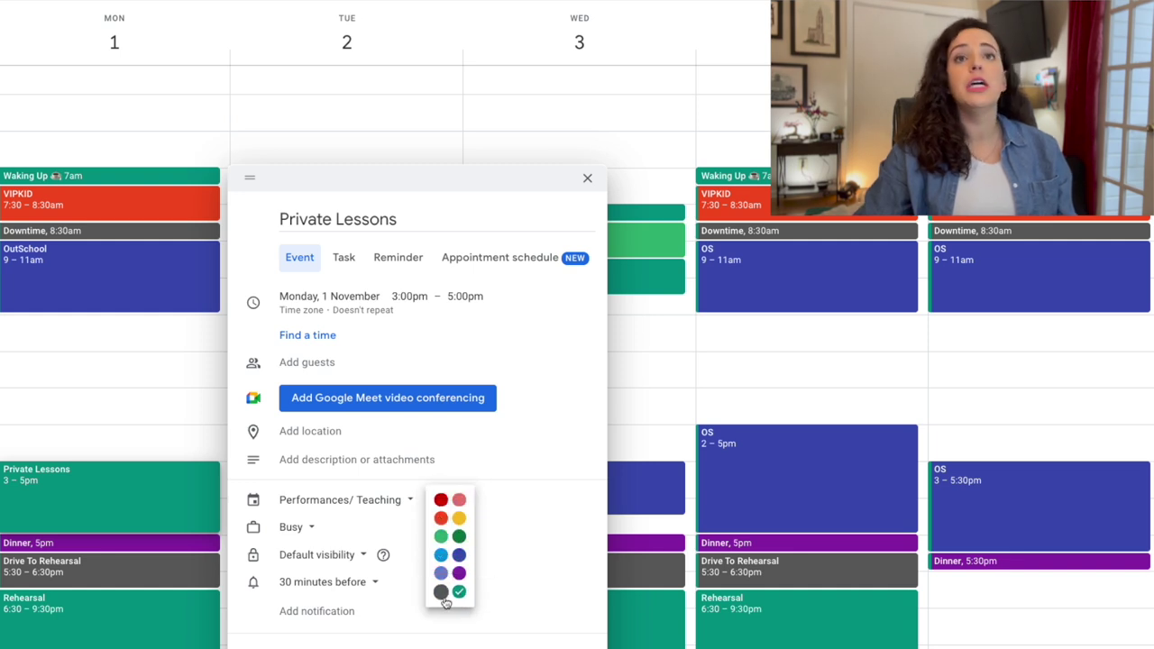
left_click(458, 520)
left_click(176, 506)
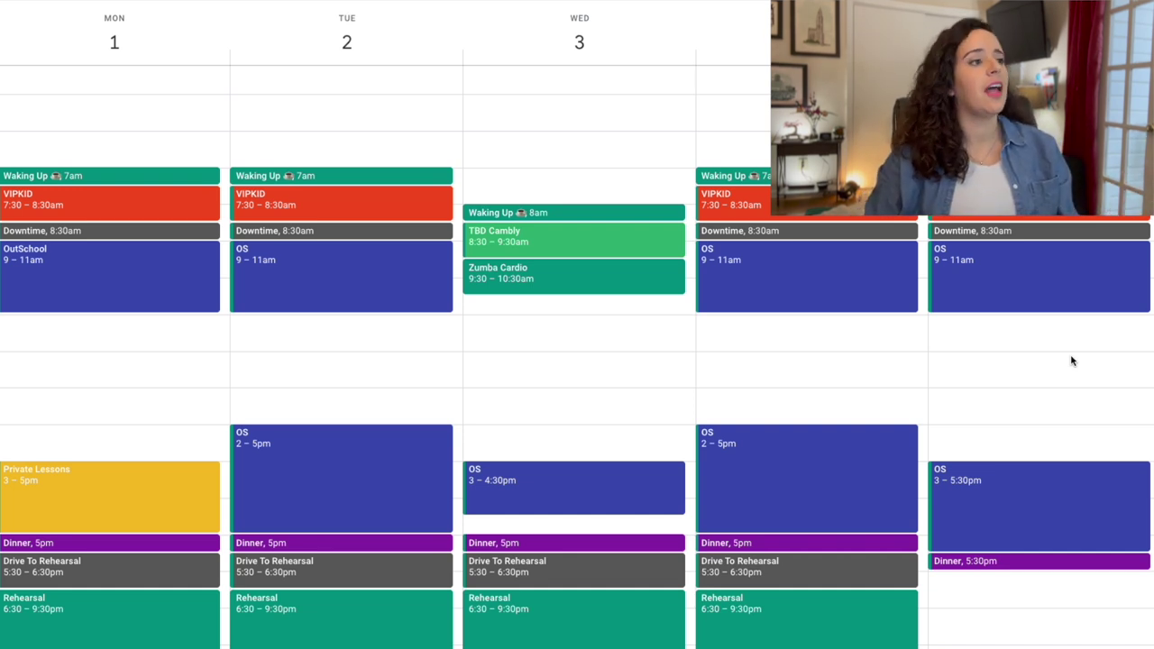
Save a Friday 12–2pm event titled 'One-On-Ones', then colour it red
left_click_drag(1071, 361, 1069, 417)
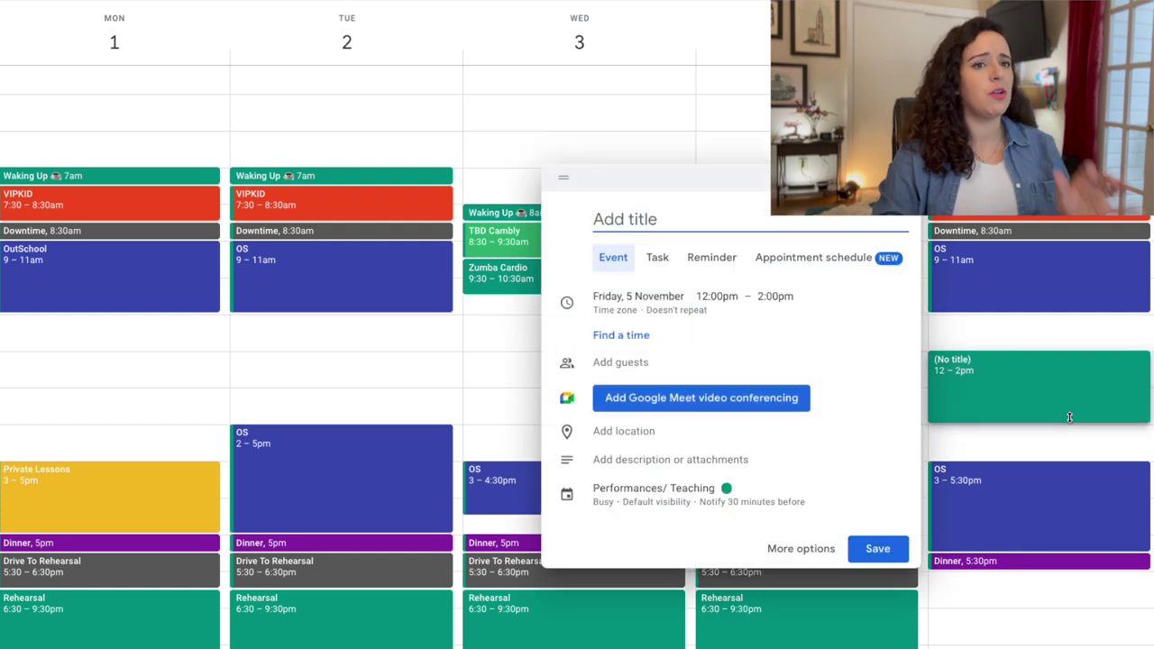
type("CON")
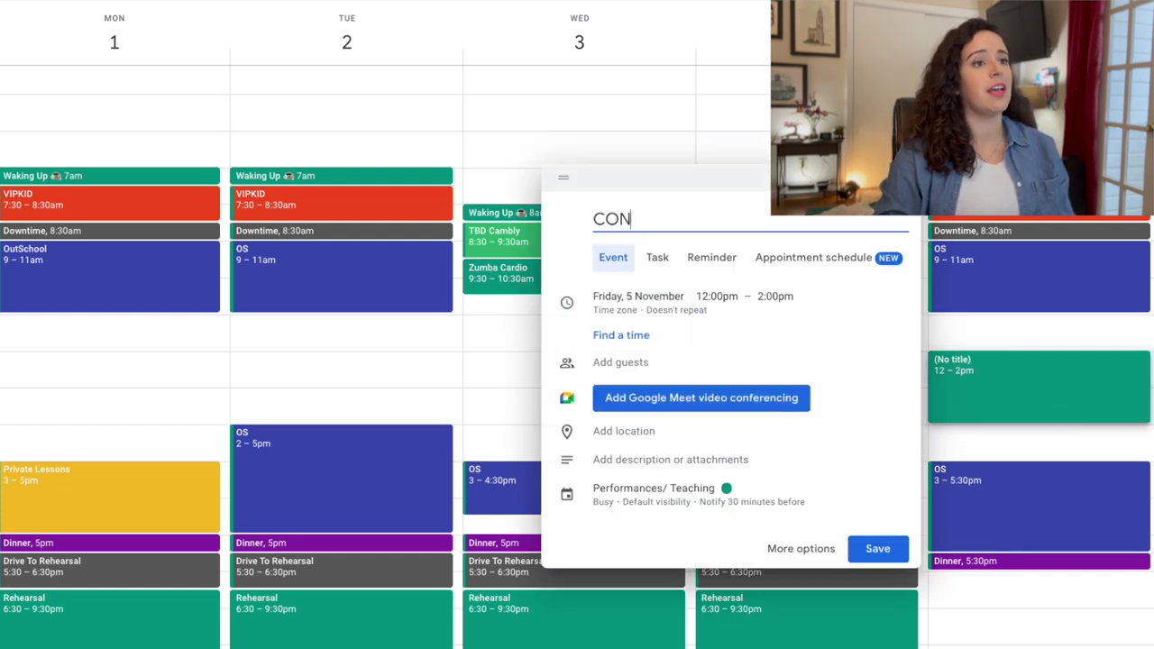
key("BackSpace")
key("BackSpace")
key("BackSpace")
type("One-On-Ones")
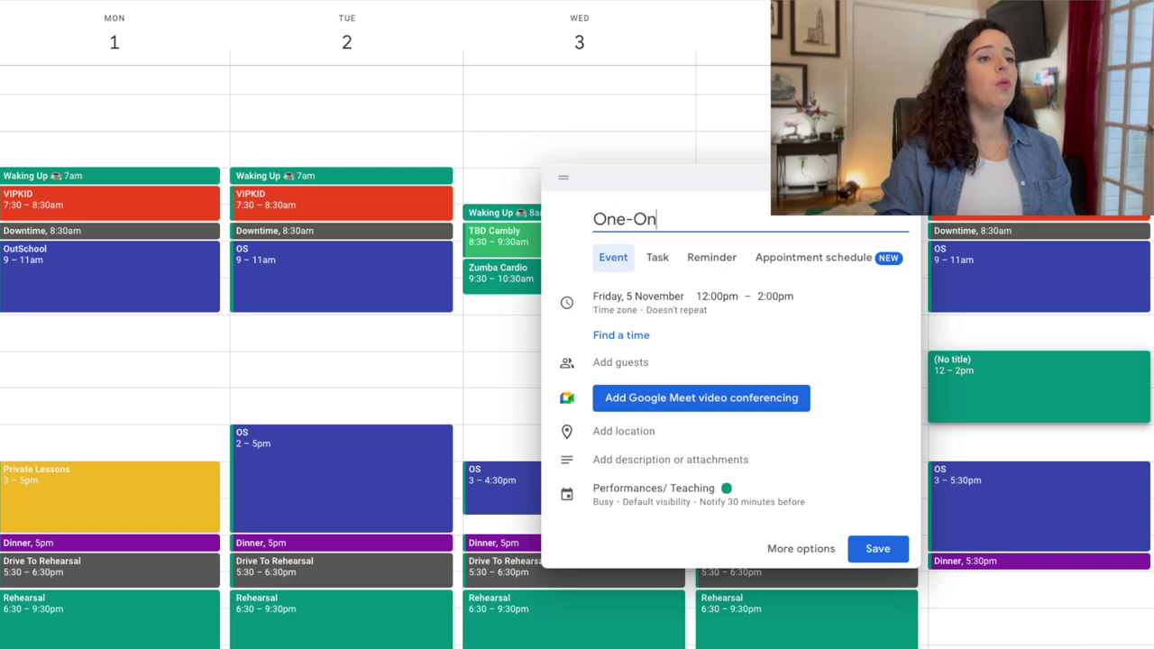
scroll(271, 311, "up", 2)
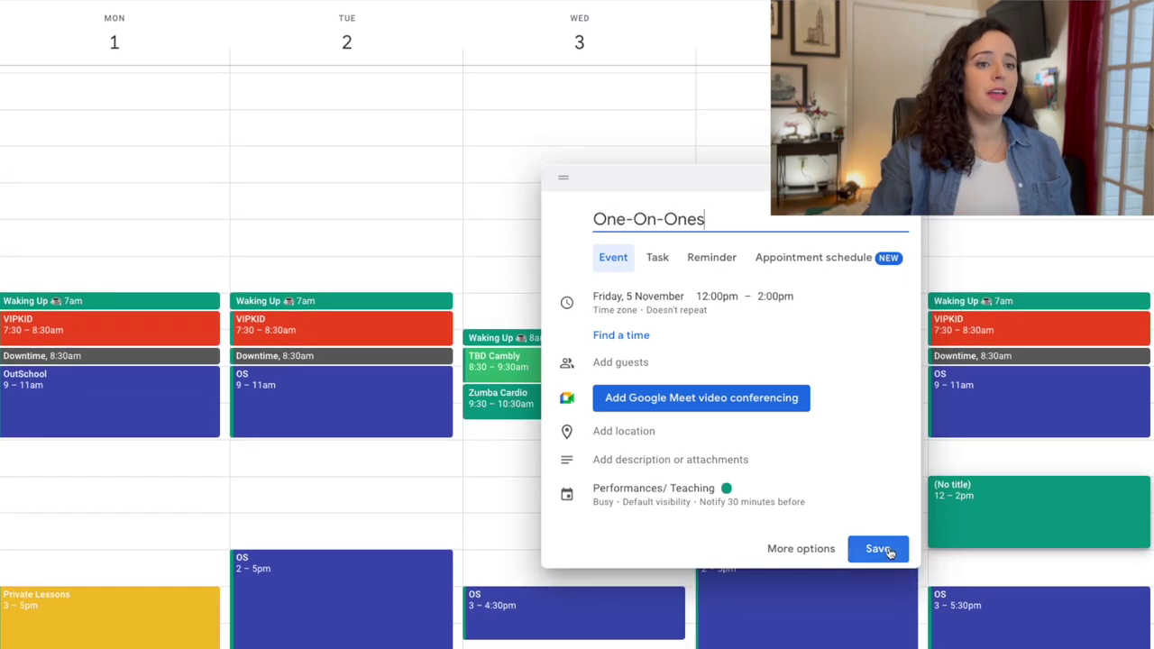
left_click(879, 548)
scroll(1014, 394, "down", 2)
right_click(1014, 394)
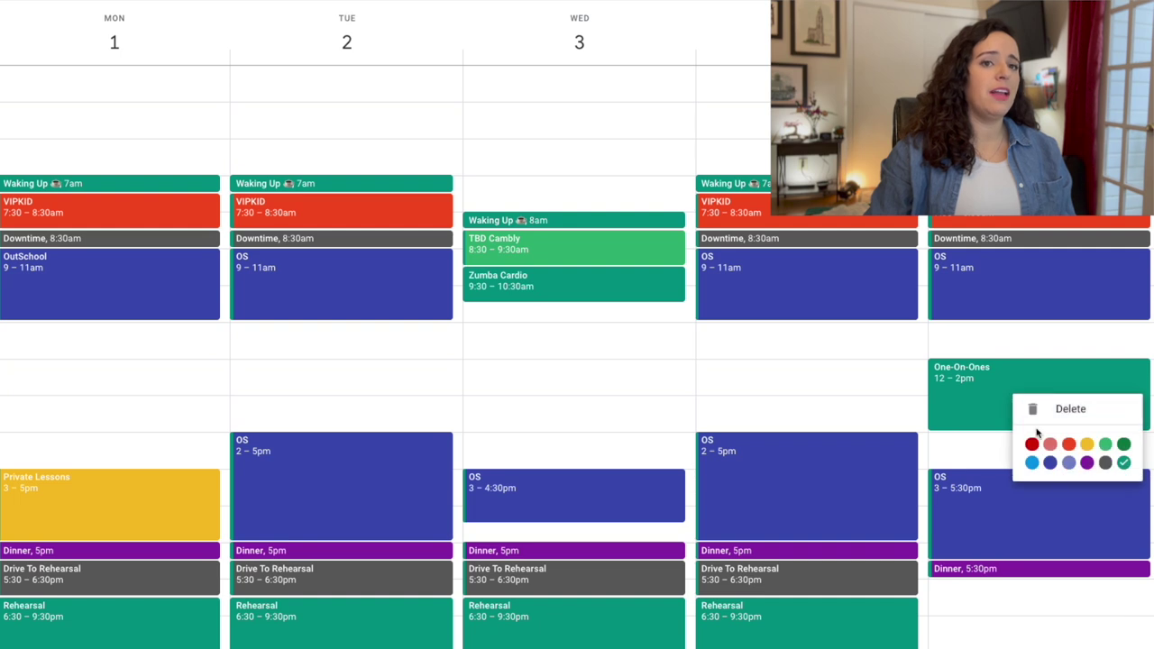
left_click(1030, 441)
scroll(1030, 455, "down", 1)
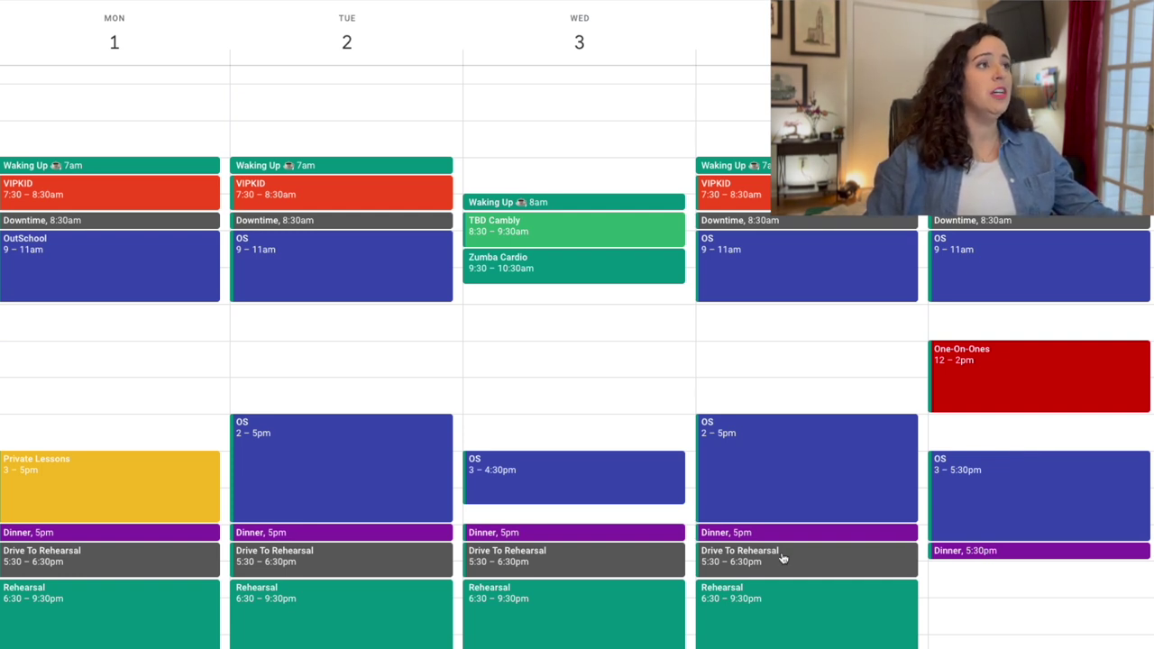
Create a Monday 11:30am–12:30pm event titled 'Lunch'
left_click(63, 356)
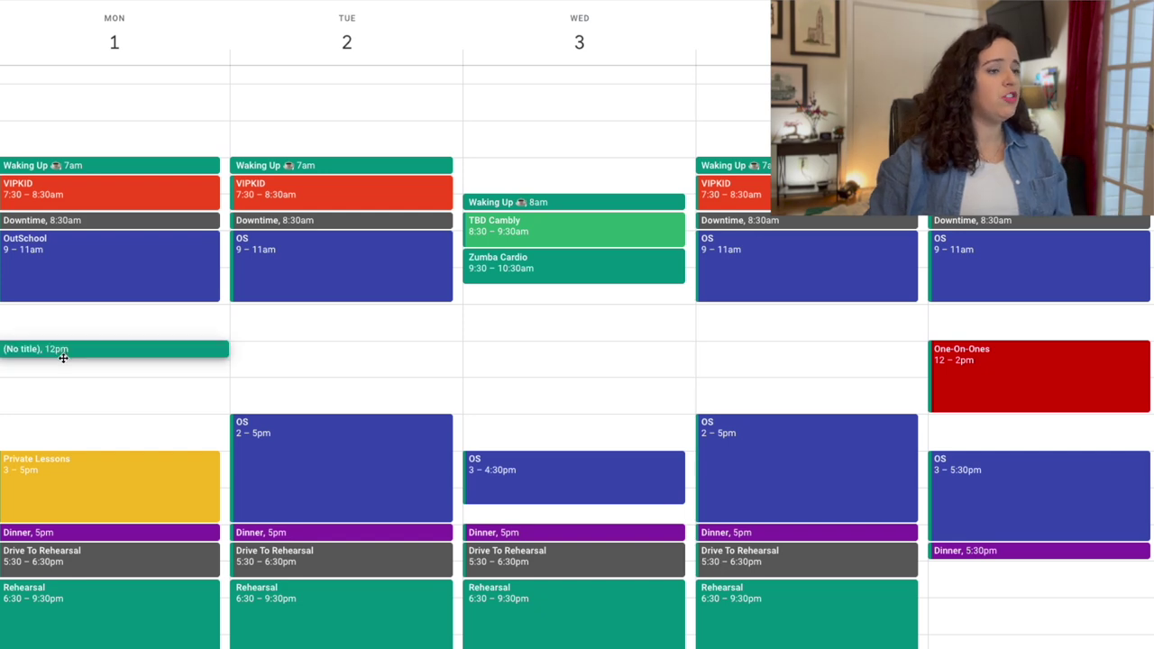
left_click(61, 342)
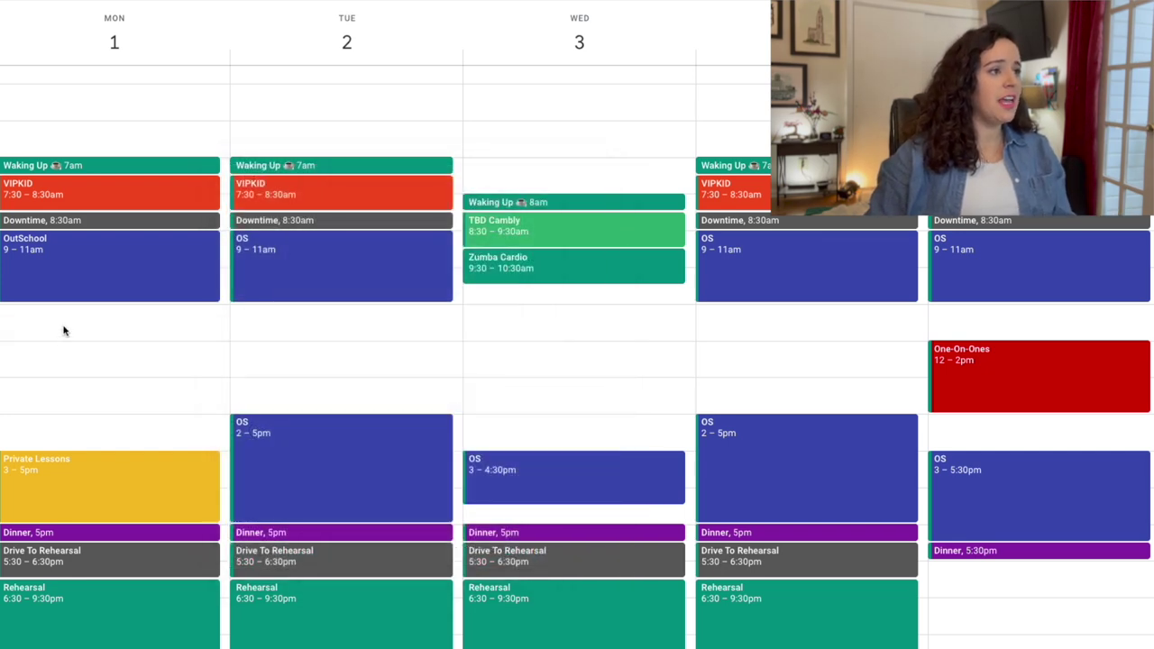
left_click_drag(64, 327, 65, 359)
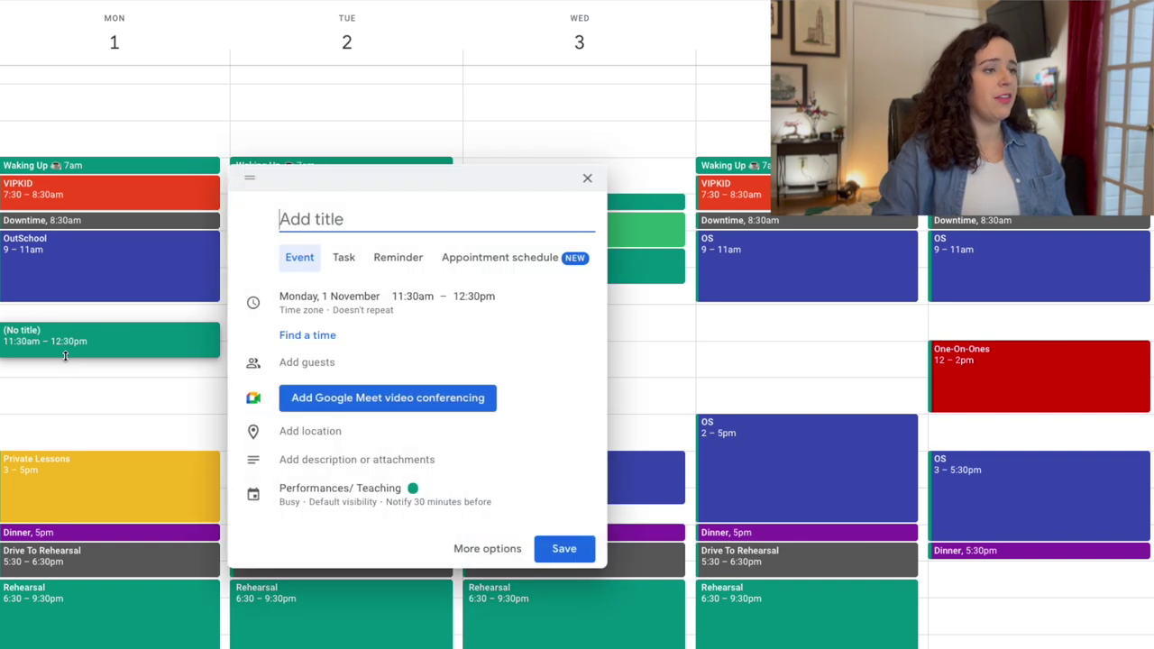
type("Lunch")
Set Lunch to repeat every weekday (Monday to Friday) and save it
left_click(339, 313)
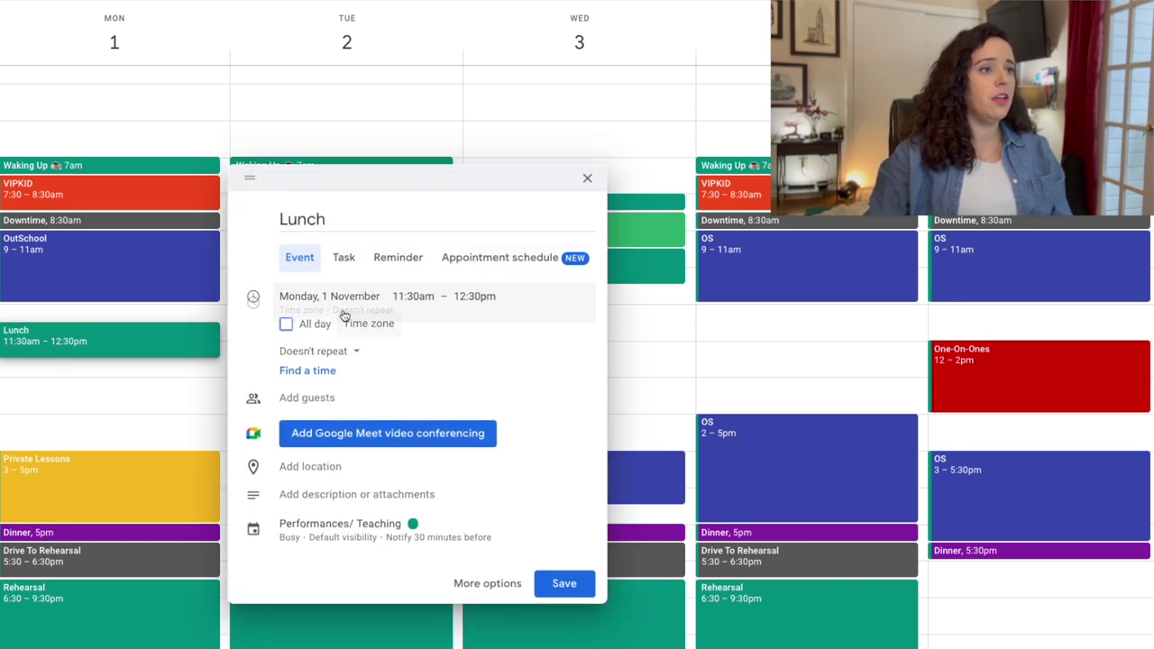
left_click(336, 351)
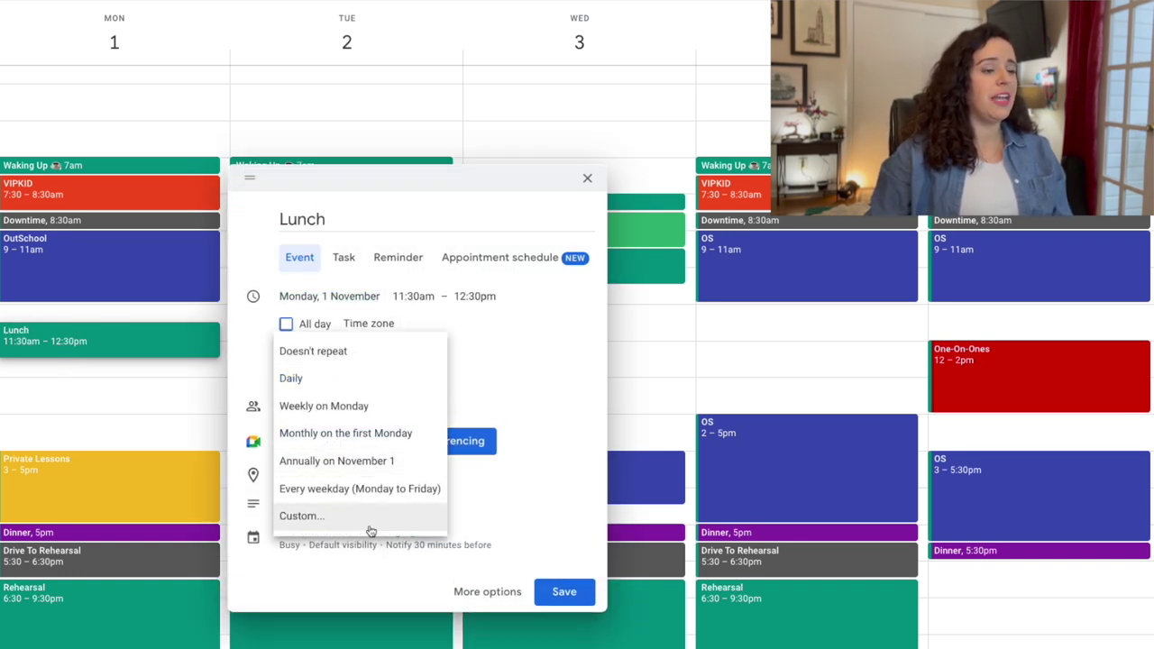
left_click(369, 487)
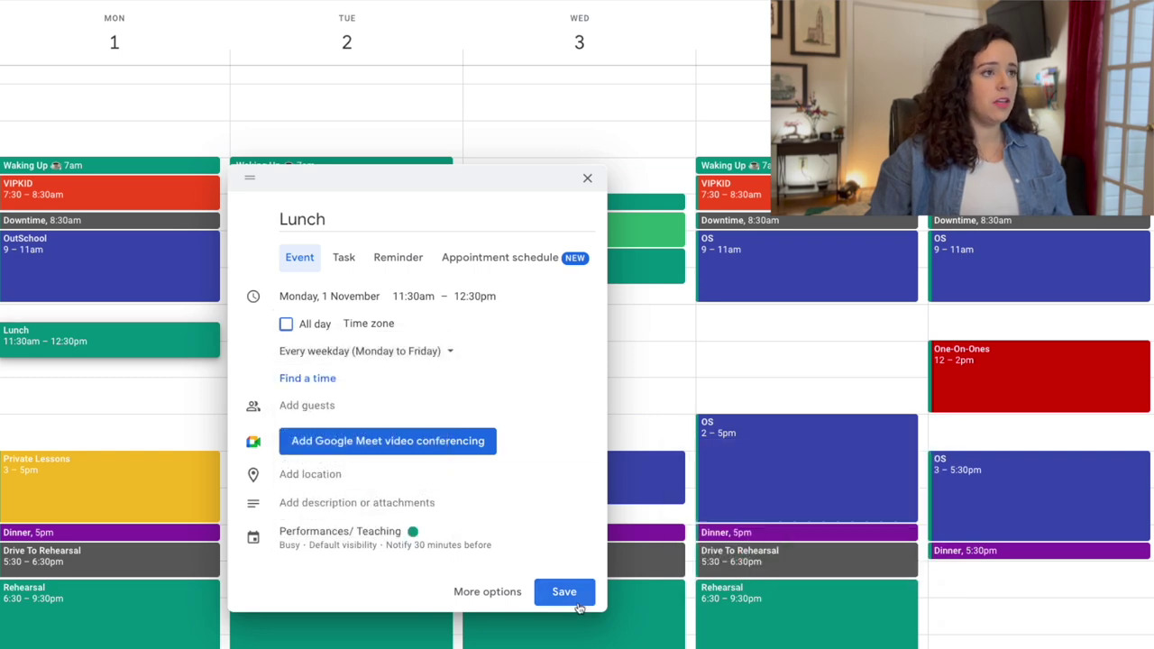
left_click(574, 593)
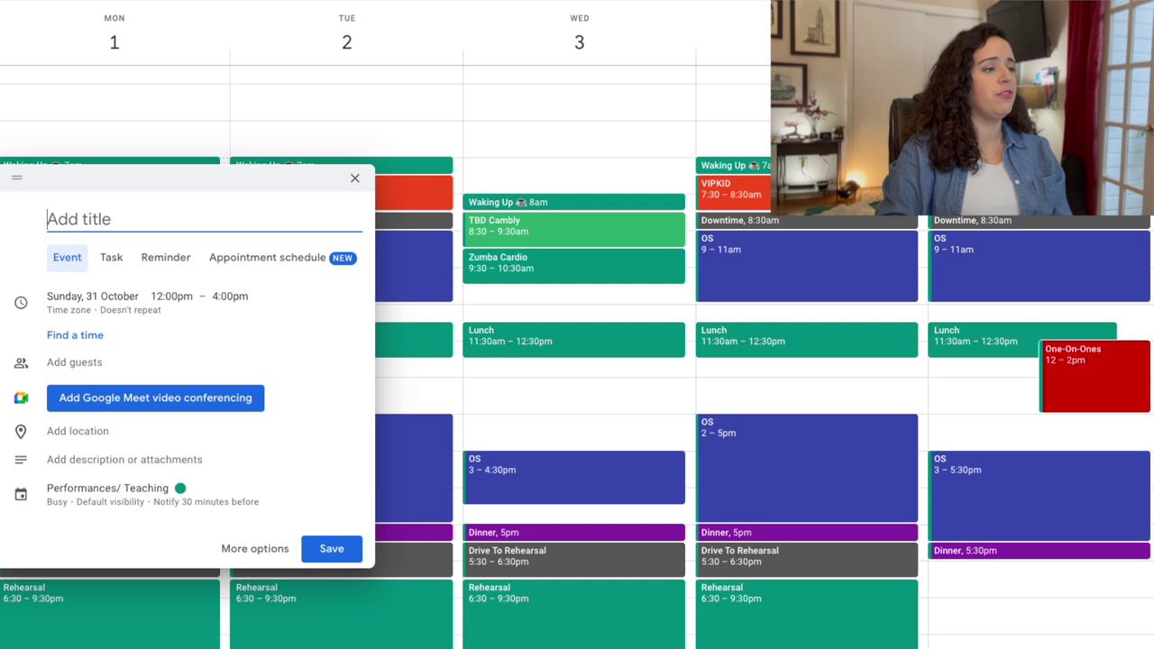
Title the Sunday 12–4pm event 'Meal Prep Lunches and Snacks' and save it
type("Meal Prep ")
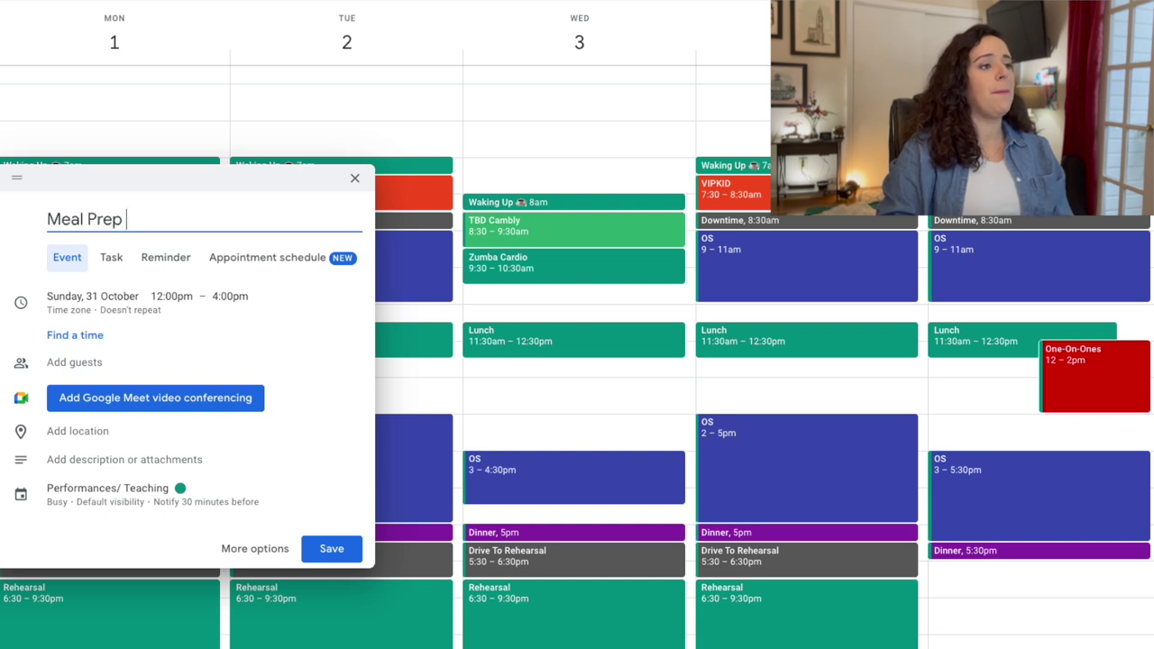
type("Lunches and Snacks")
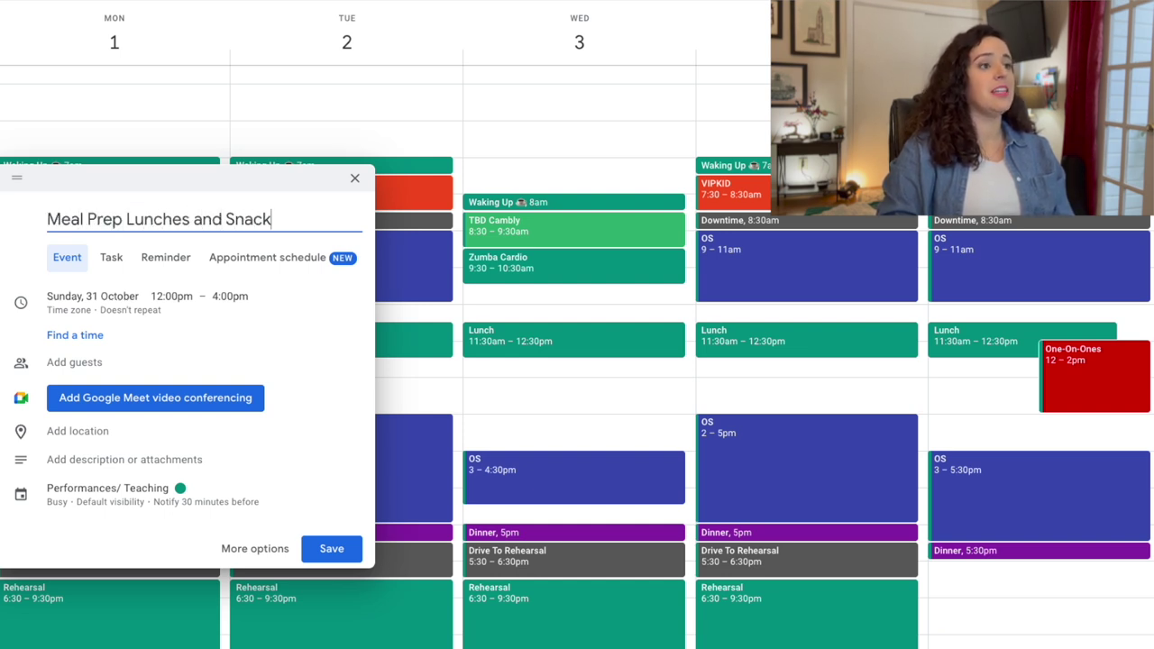
left_click(326, 547)
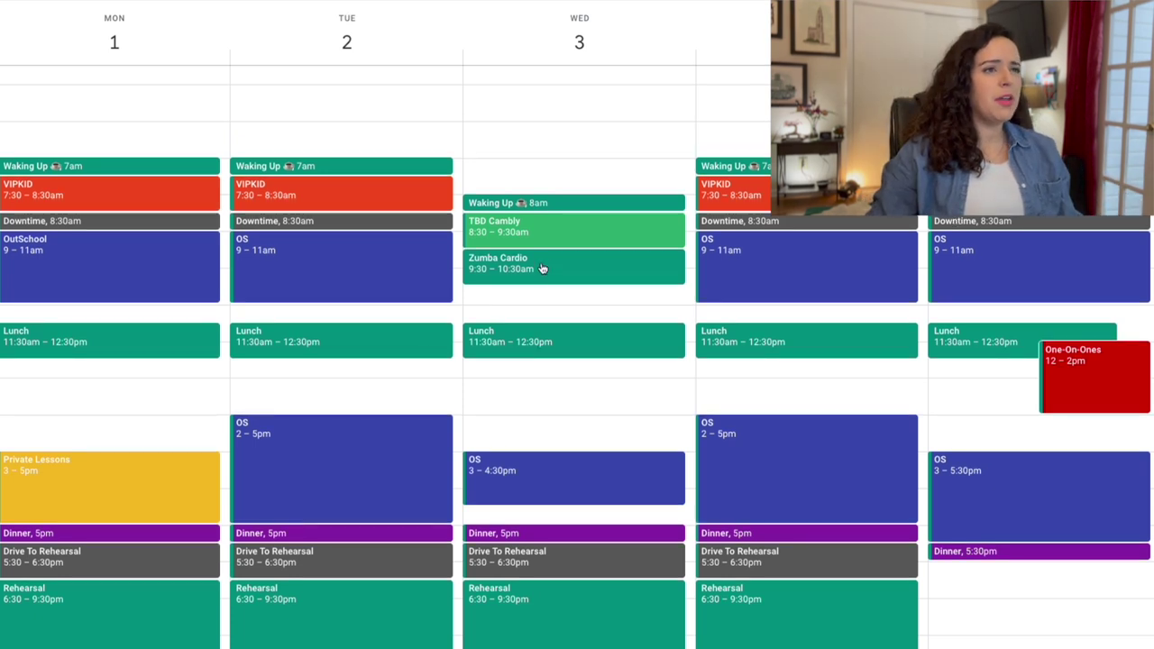
Turn Zumba Cardio Peacock blue and add a Peacock 'Walk' event at Monday 11am
right_click(543, 269)
left_click(559, 339)
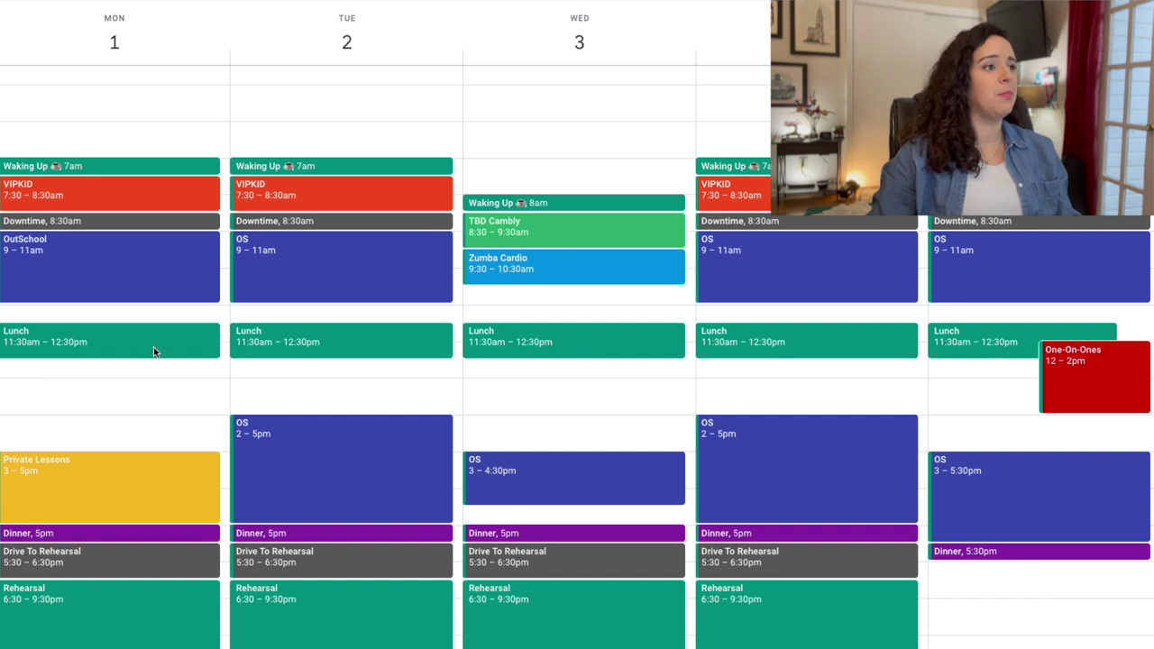
left_click(58, 311)
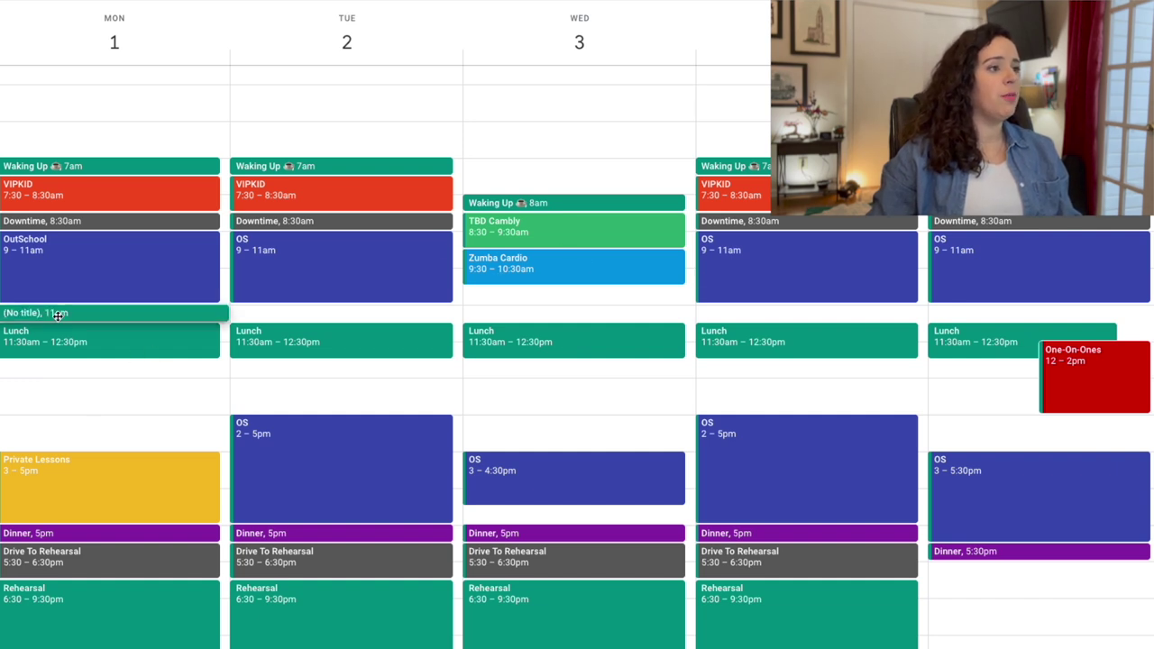
type("Walk")
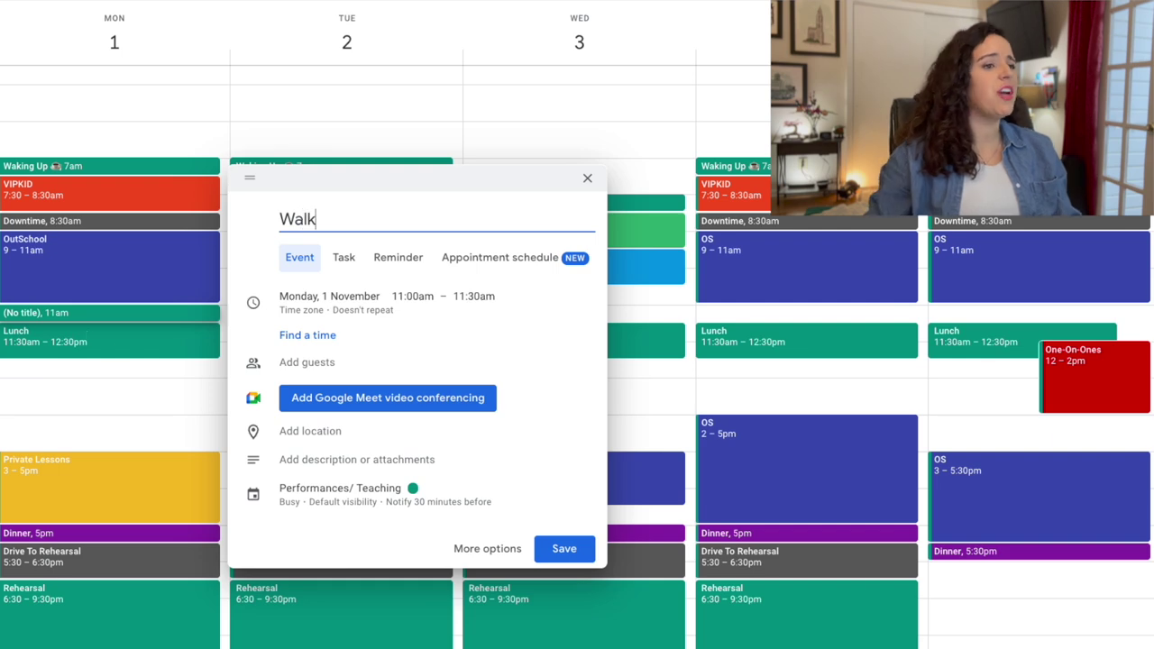
left_click(554, 547)
right_click(140, 315)
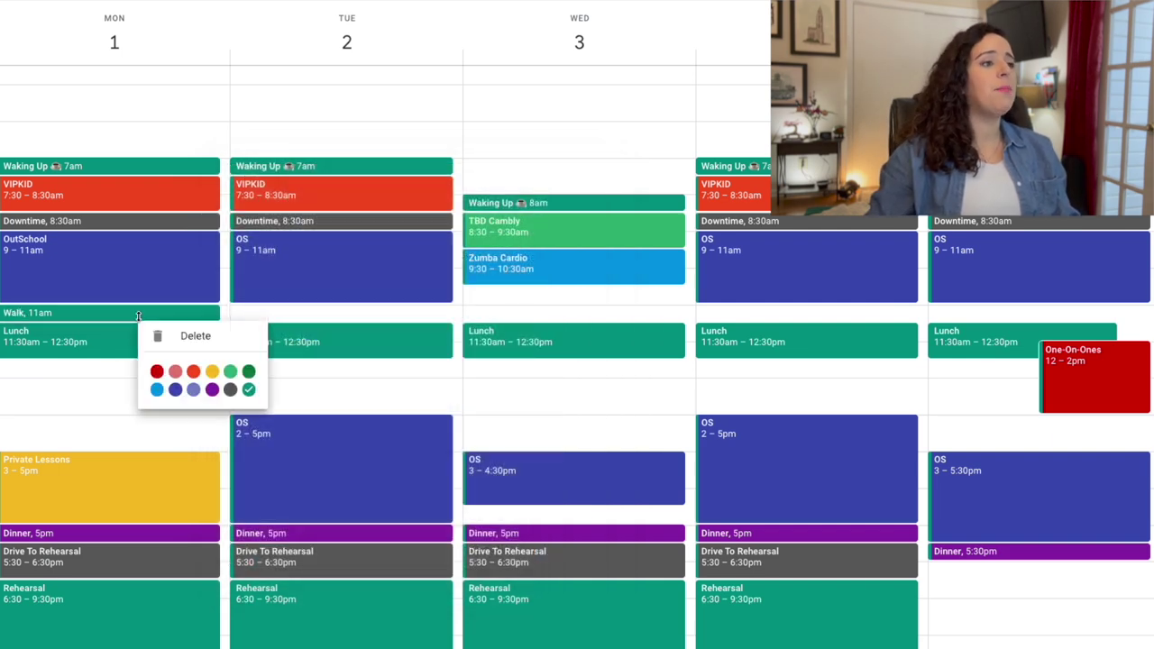
left_click(156, 390)
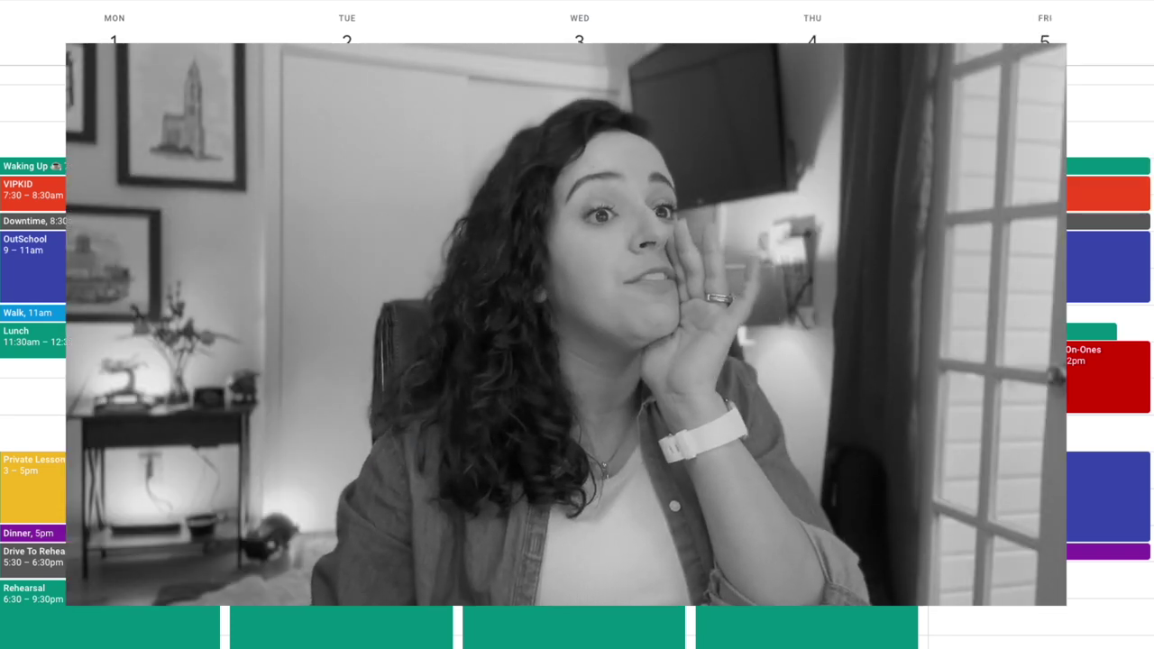
Add a Peacock-blue 'Walk' event at Thursday 11am
left_click(741, 315)
type("Walk")
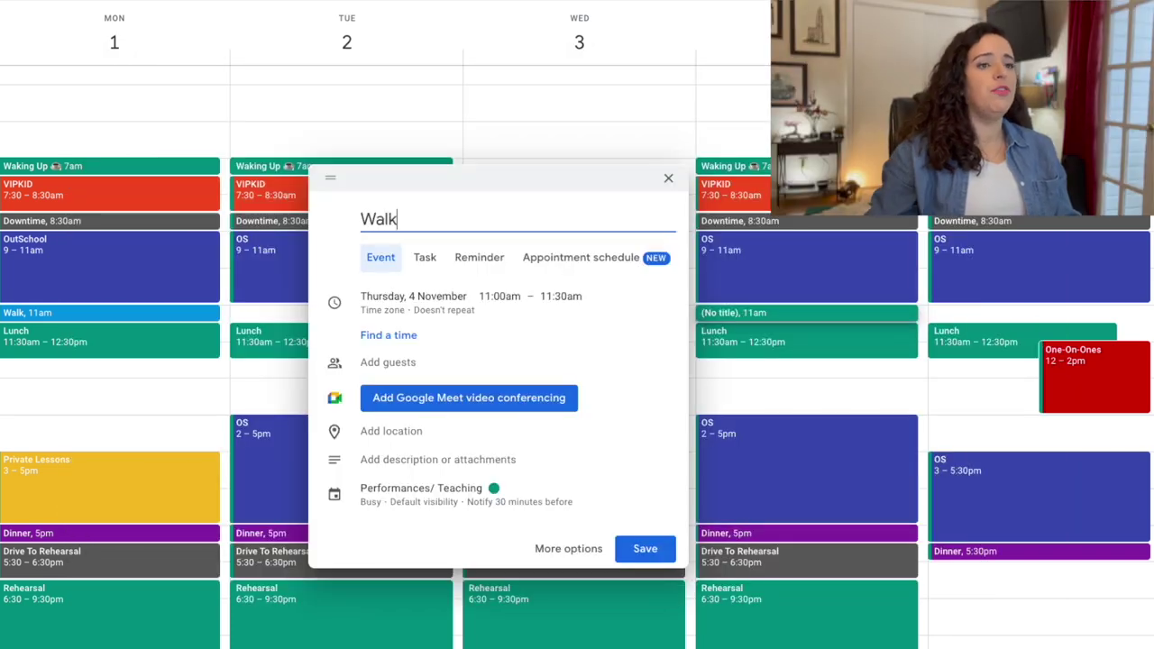
left_click(638, 557)
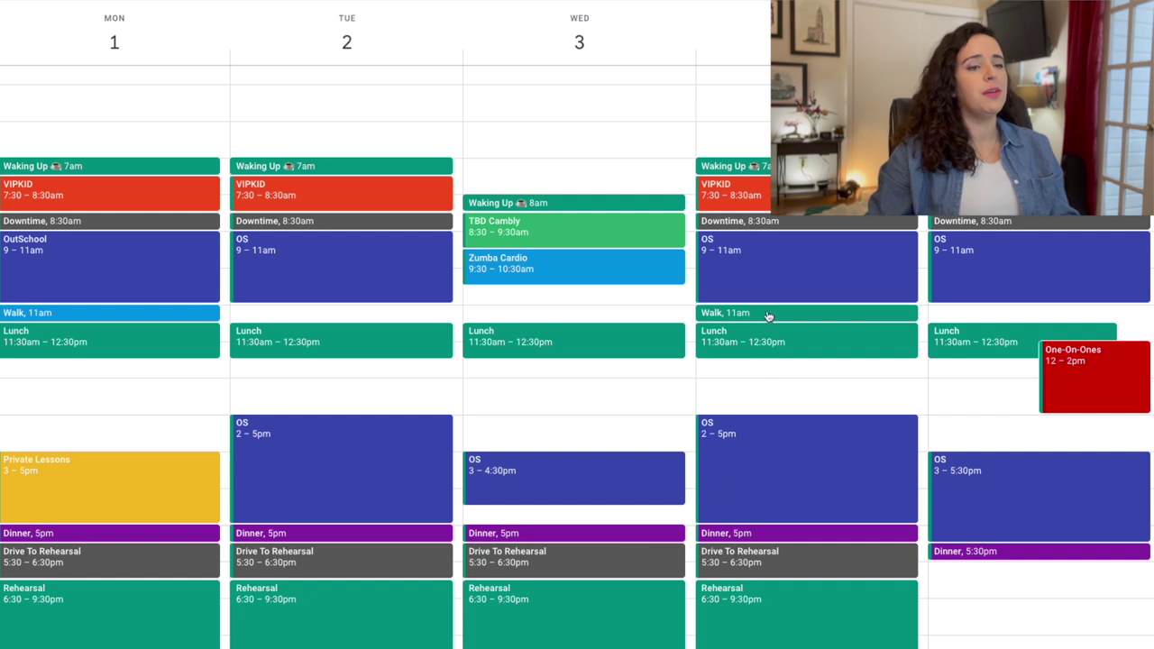
right_click(766, 315)
left_click(784, 386)
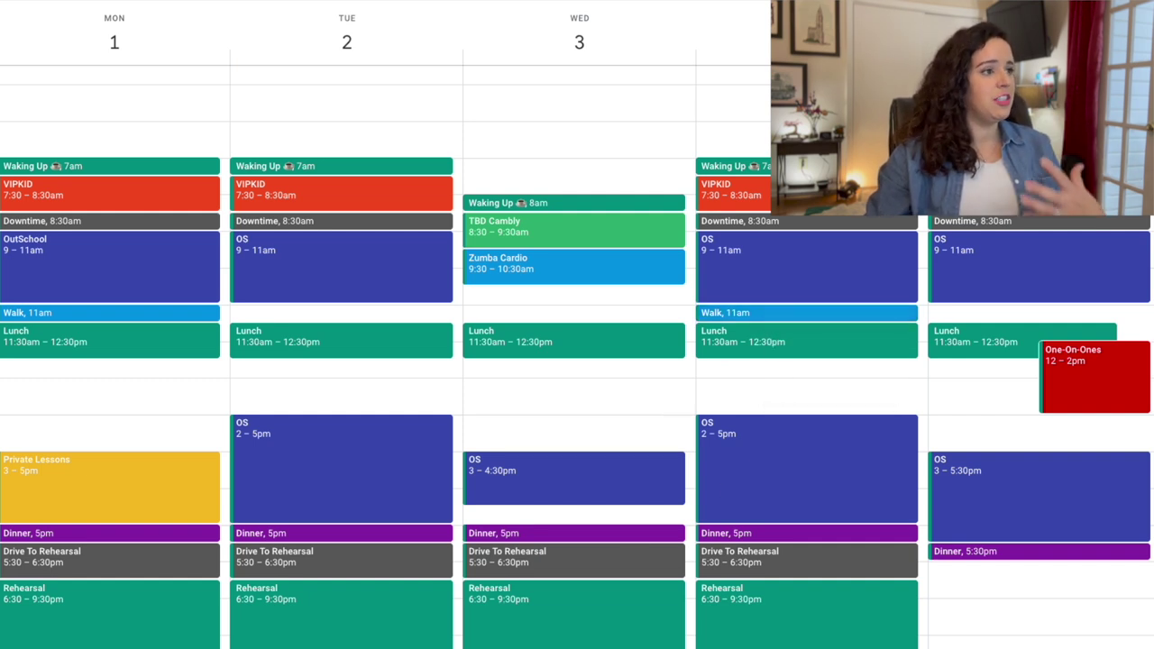
left_click_drag(37, 386, 46, 429)
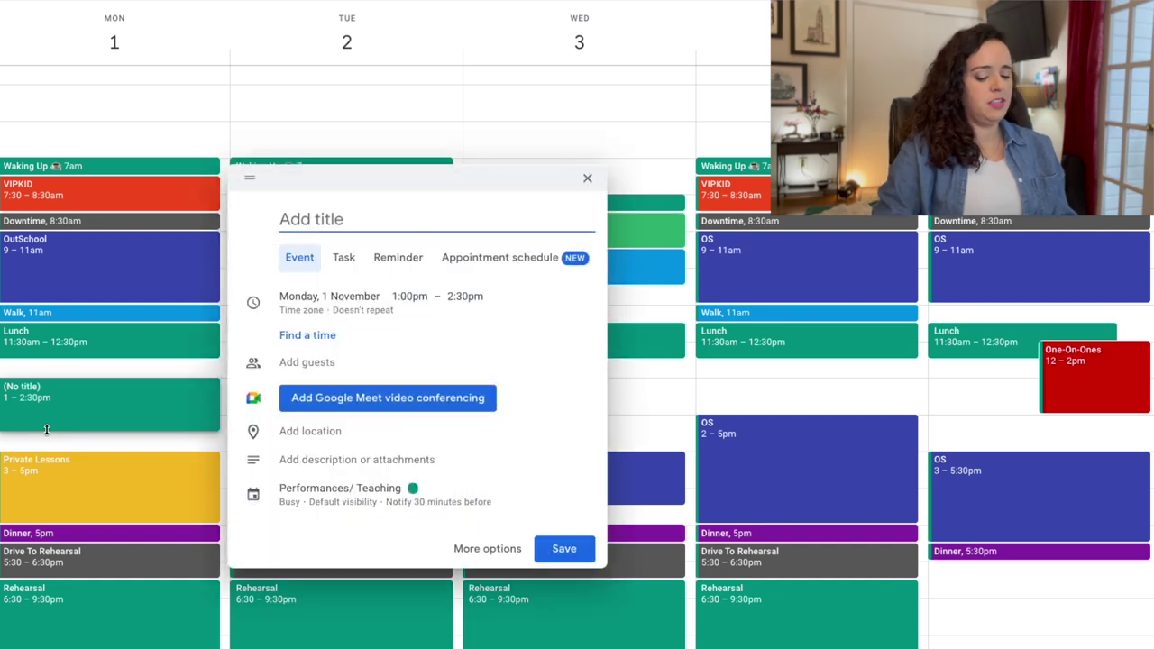
Create 1–2:30pm 'YouTube' events on Monday and Wednesday, both coloured Flamingo pink
type("YouTube")
key("Return")
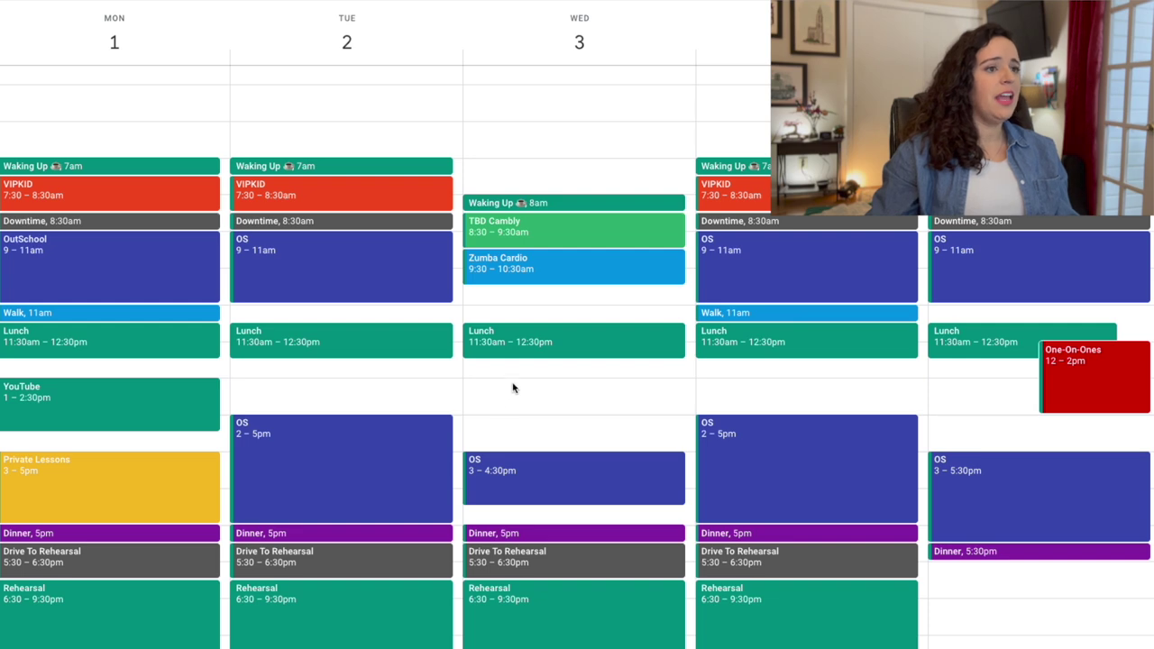
left_click_drag(512, 388, 519, 429)
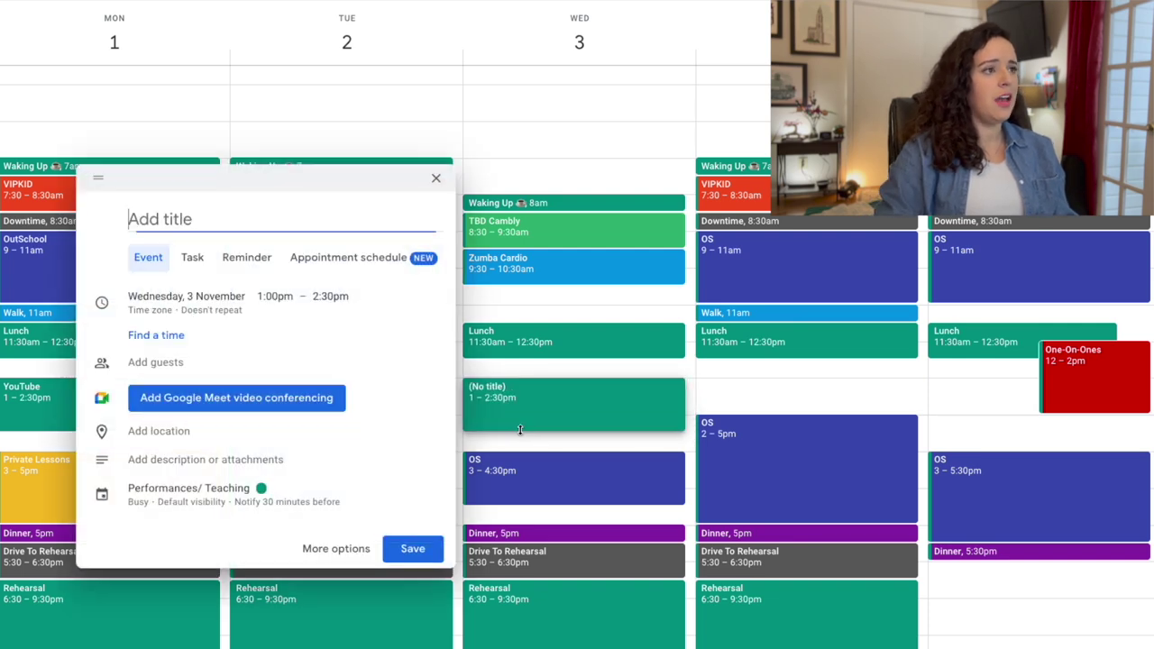
type("YouTube")
key("Return")
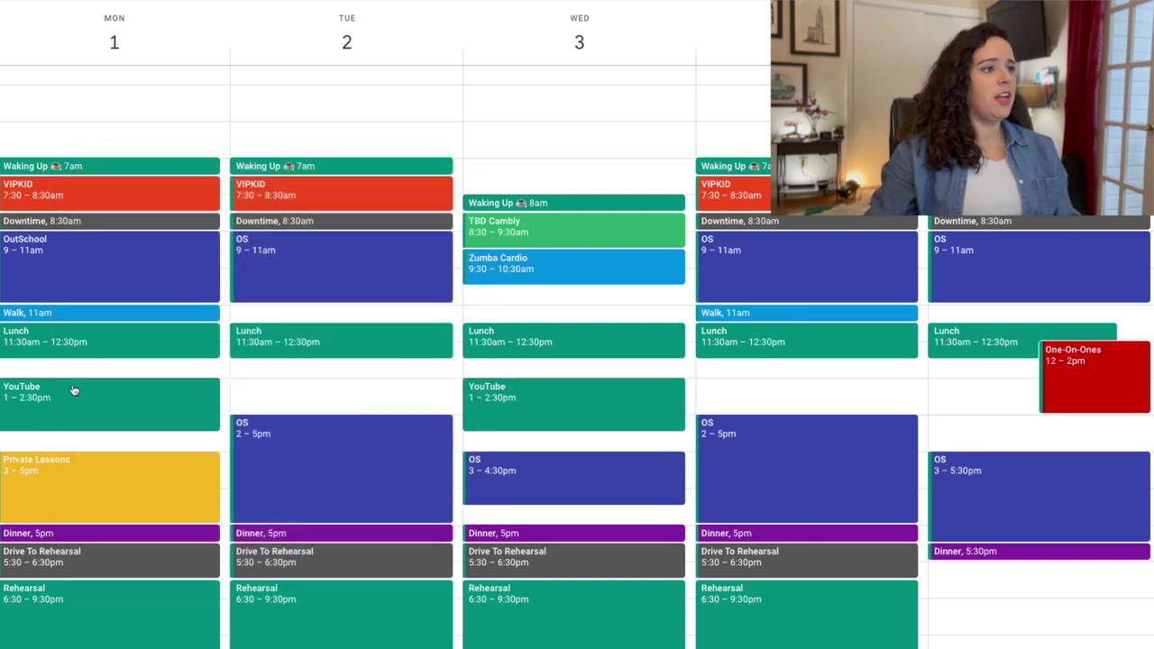
right_click(74, 391)
left_click(128, 448)
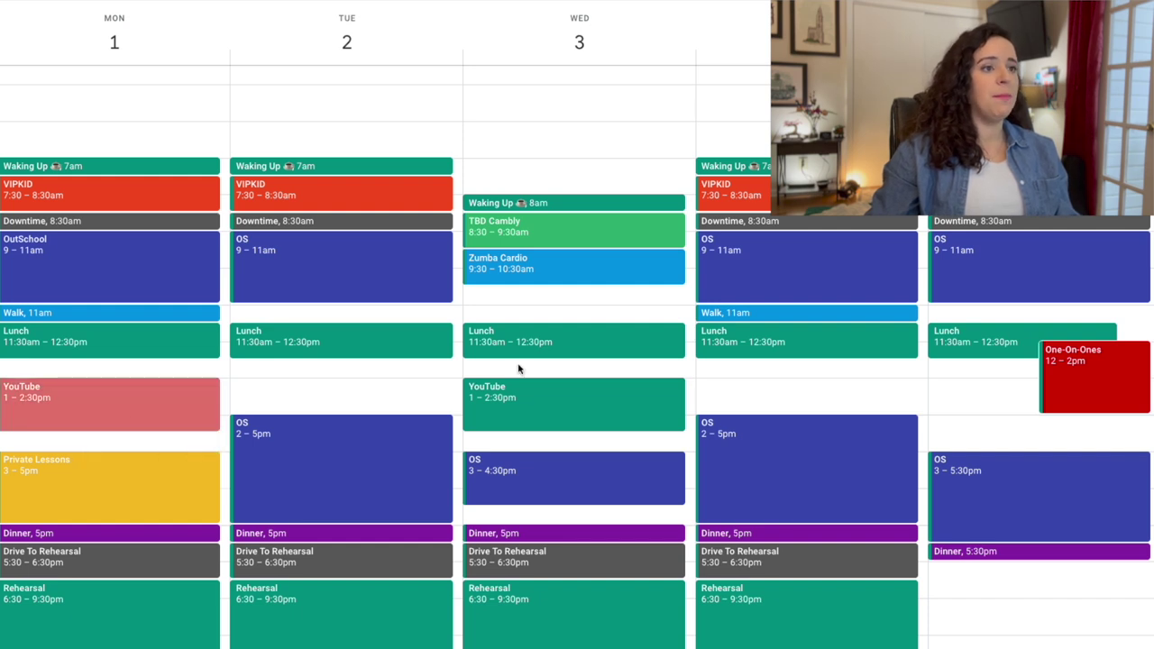
right_click(520, 390)
left_click(553, 443)
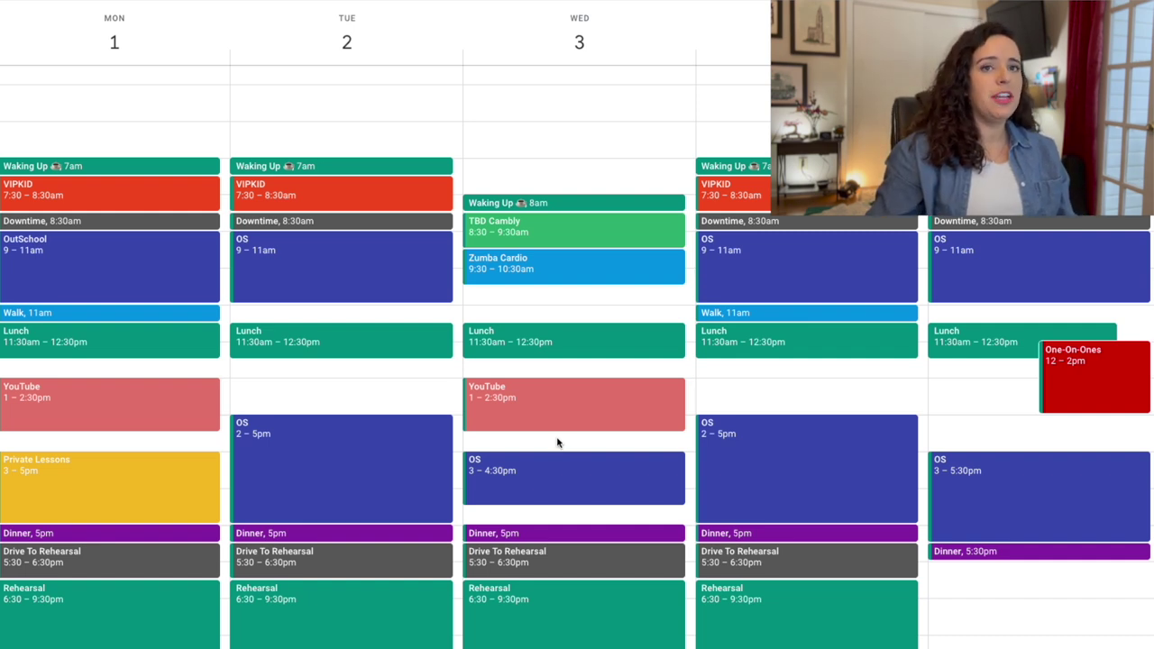
Add a Thursday 12:30–1:30pm 'Power Hour' event coloured Peacock light blue
left_click(772, 368)
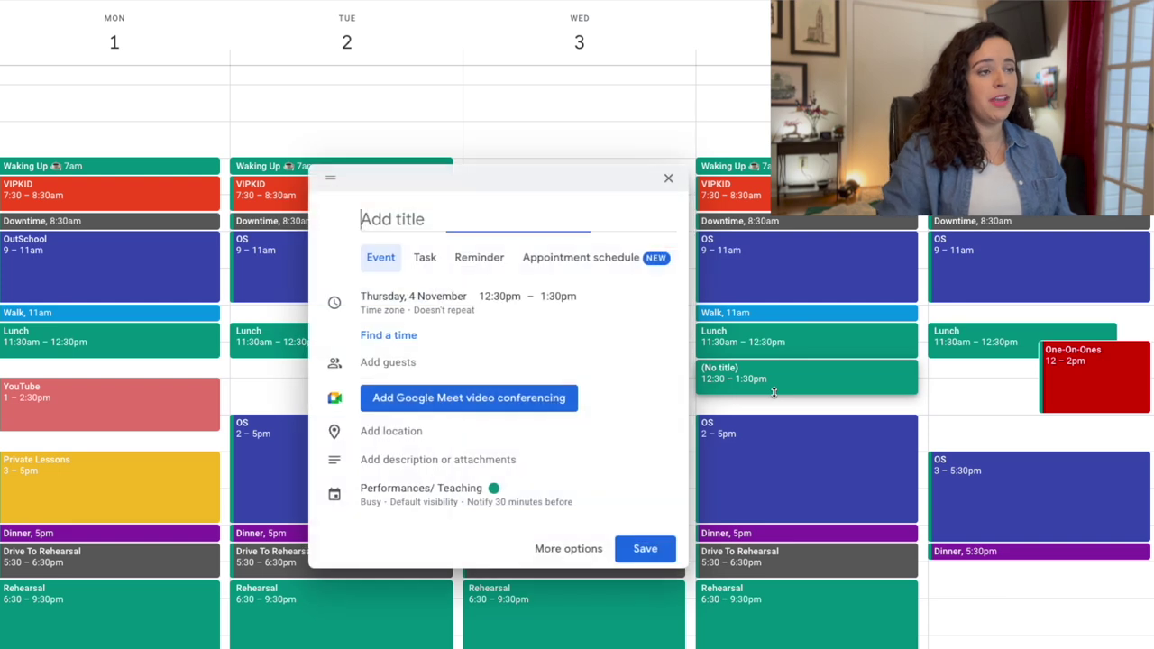
type("Power Hour")
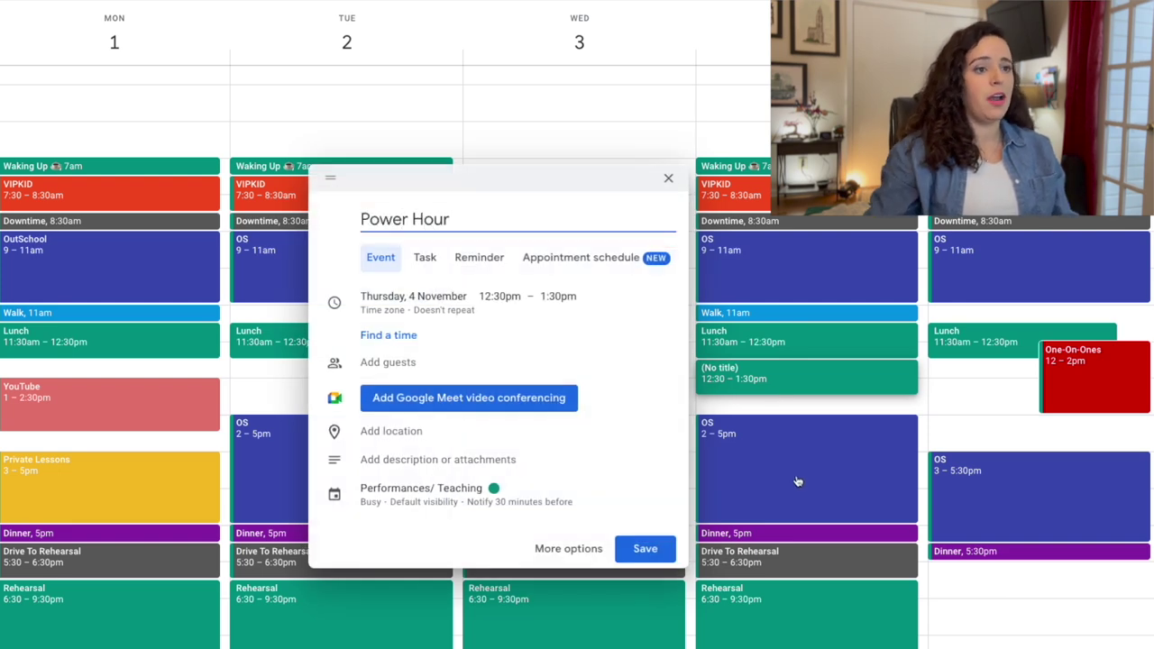
left_click(659, 543)
right_click(762, 385)
left_click(775, 463)
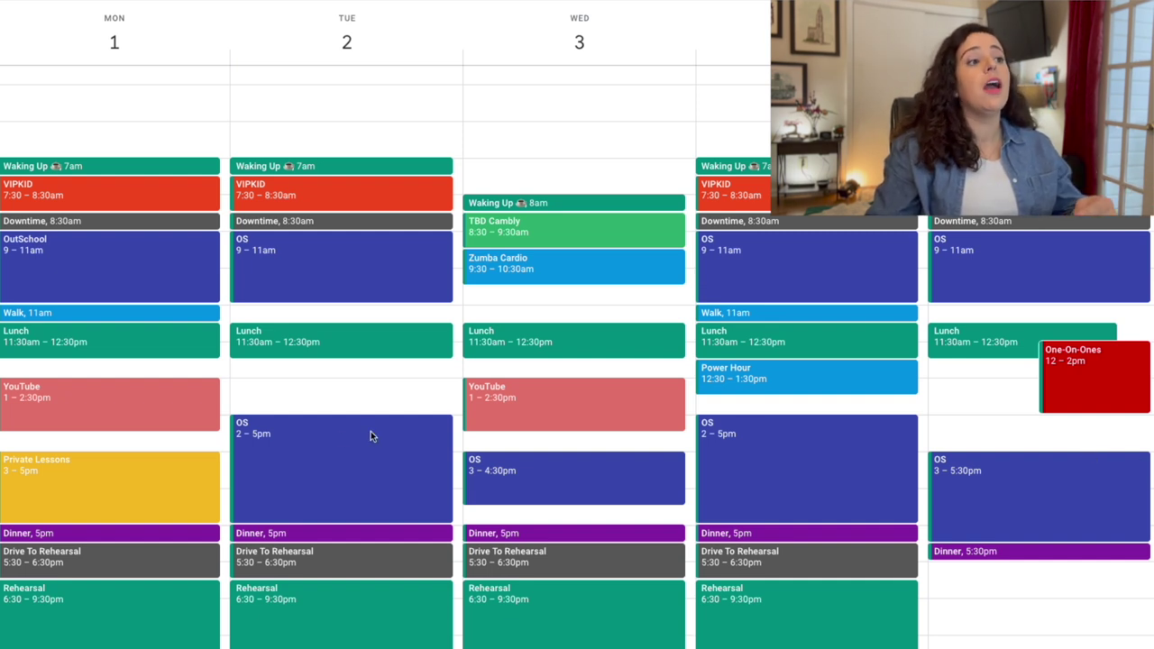
Discard a stray Tuesday draft and shift Wednesday's Waking Up to 7am for this event only
mouse_move(298, 364)
left_mouse_down()
mouse_move(299, 414)
mouse_move(306, 376)
mouse_move(964, 386)
mouse_move(969, 444)
left_mouse_up()
key("Escape")
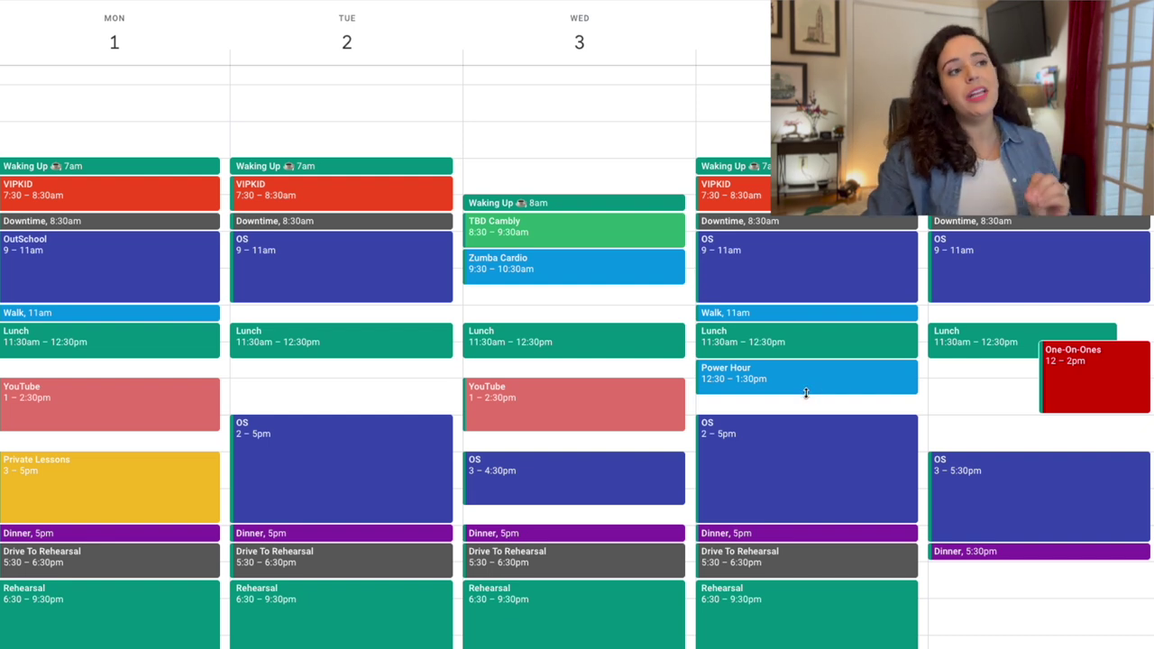
left_click_drag(544, 204, 555, 160)
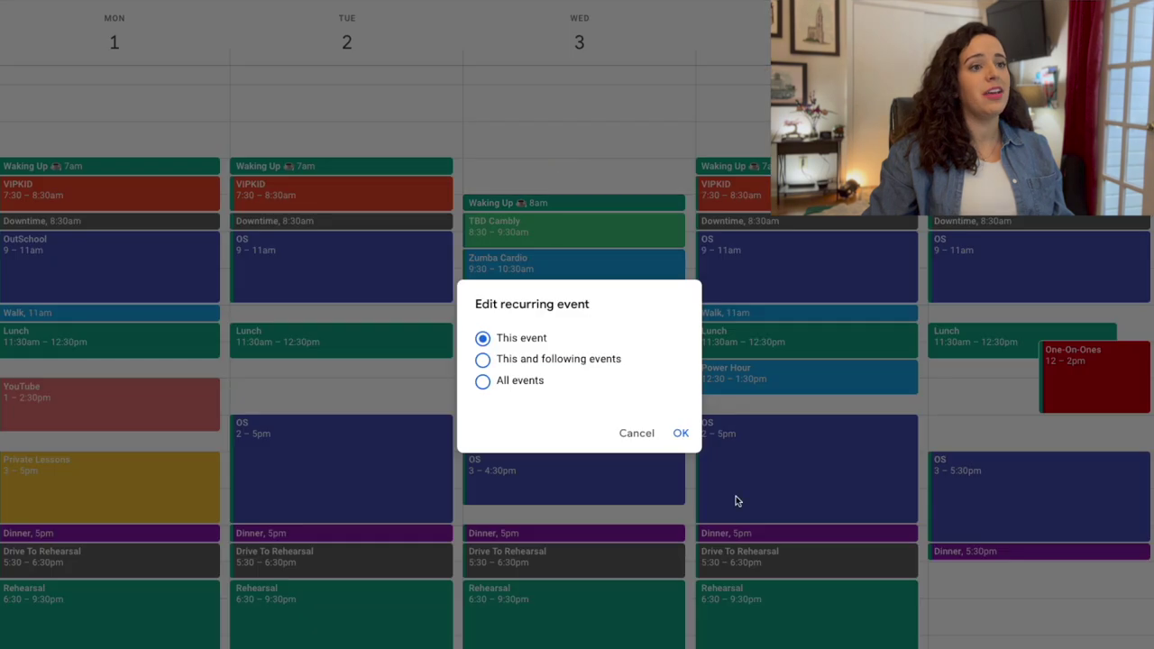
left_click(681, 434)
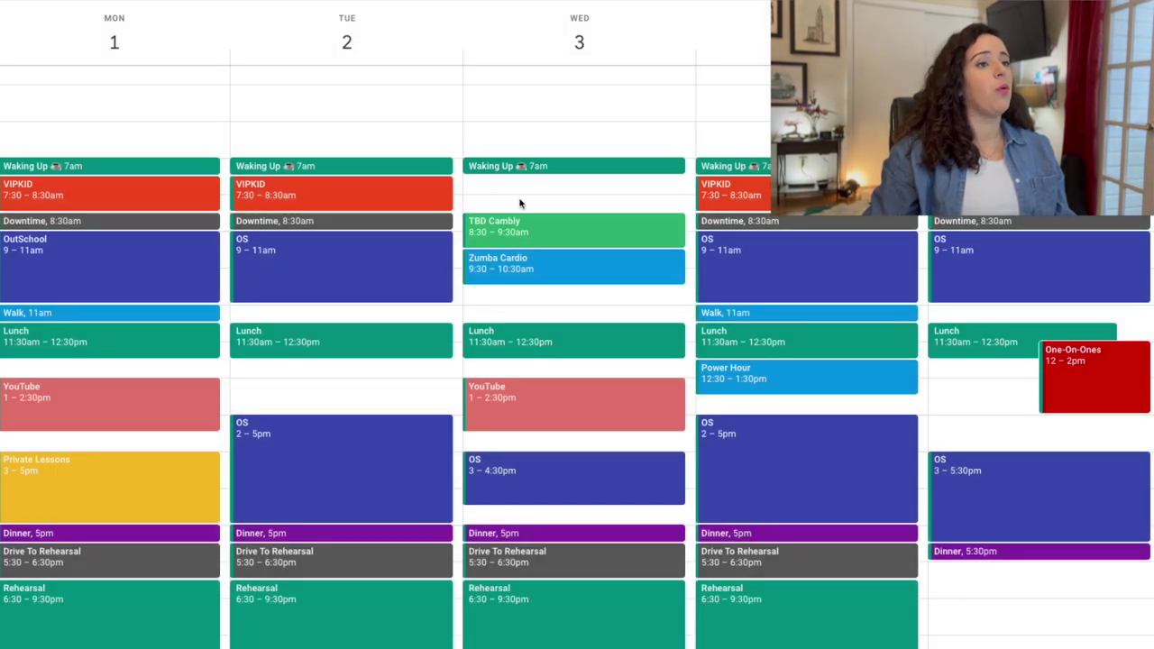